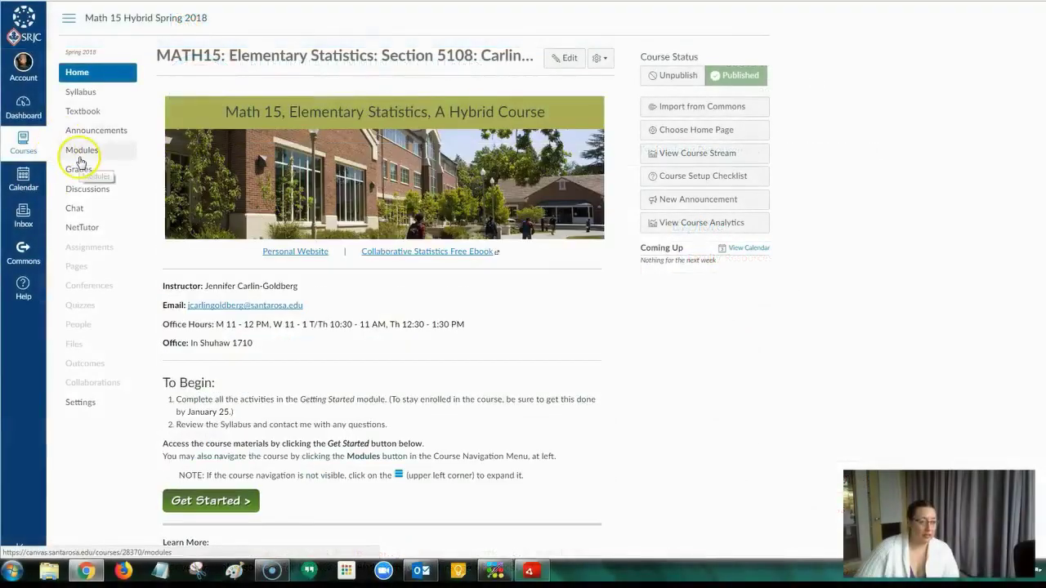
# Step: Leave the Math 15 Hybrid Spring 2018 course home for the openstax.org homepage
pyautogui.click(79, 157)
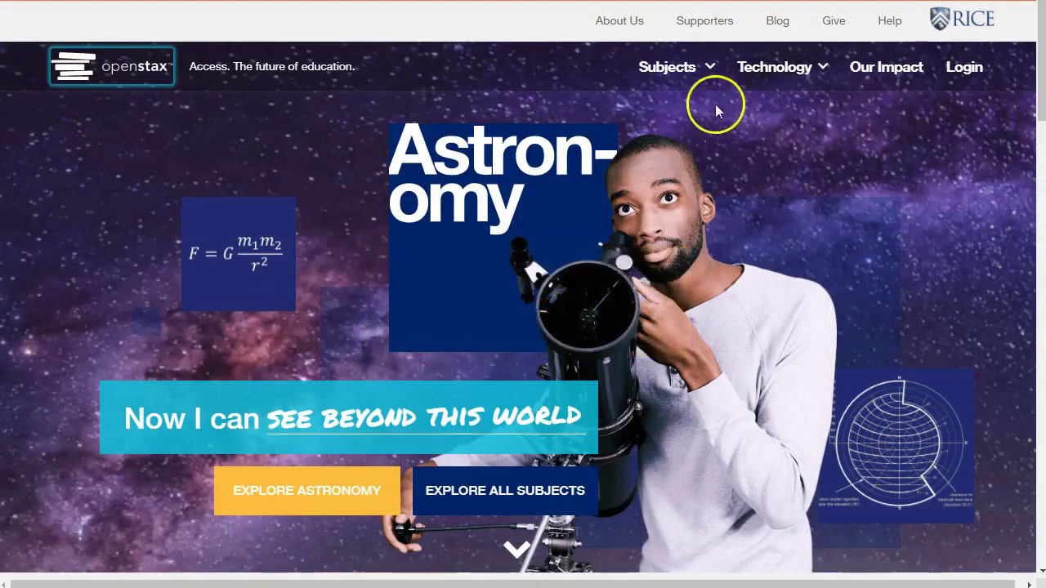
# Step: Browse the OpenStax Subjects textbook listing down to the Math book covers
pyautogui.click(696, 83)
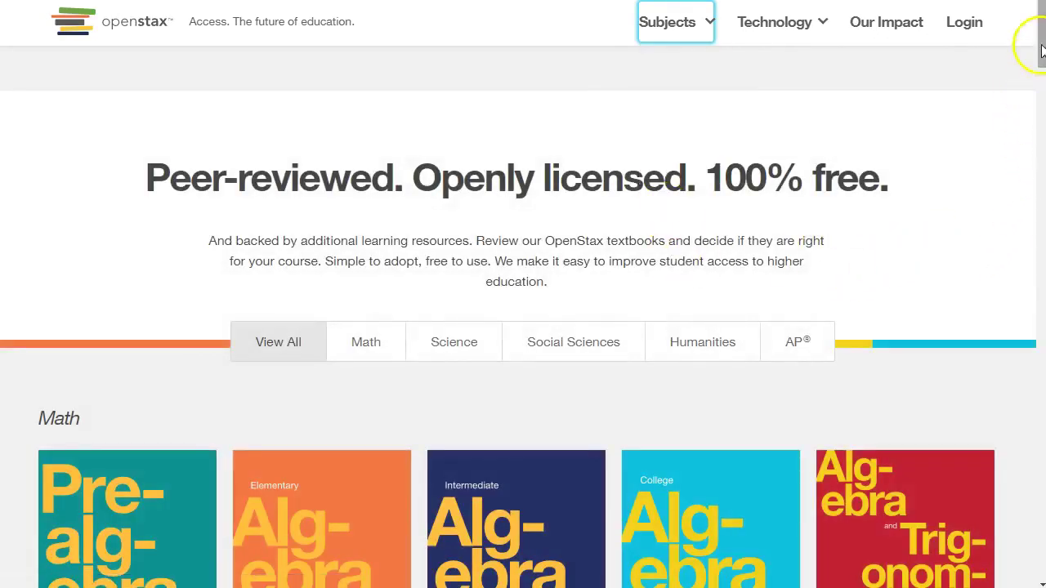
pyautogui.scroll(-2, 1035, 74)
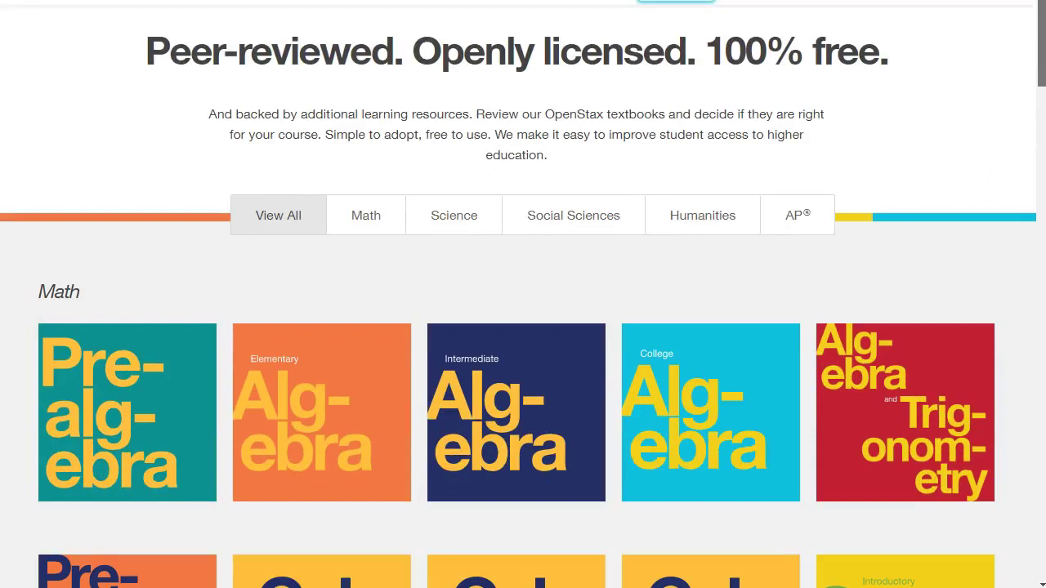
pyautogui.scroll(-4, 523, 294)
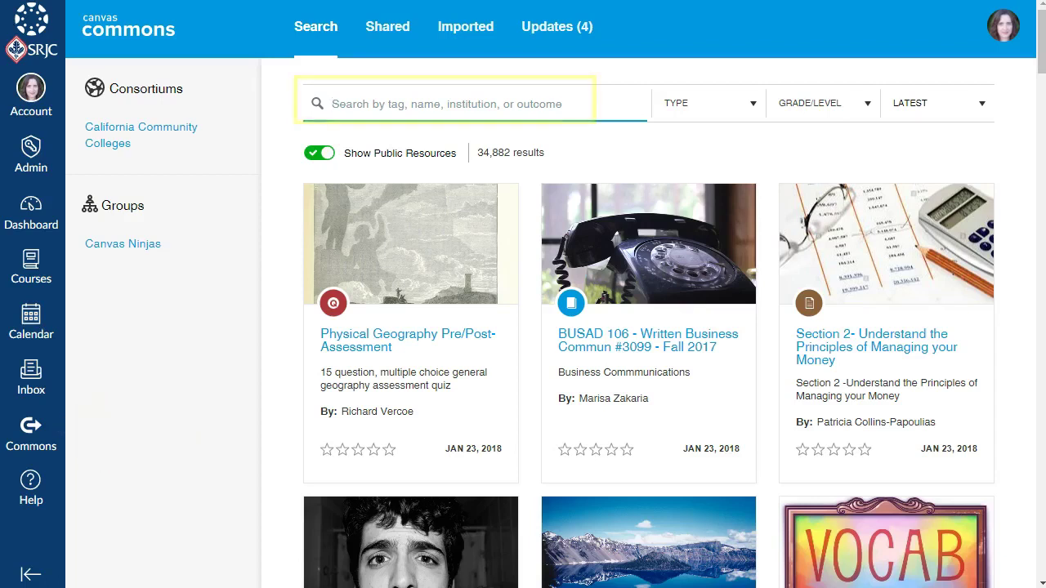
# Step: Search for 'CCC OEI Openstax' and open the CCC OEI: OpenStax Statistics resource
pyautogui.write('CCC OEI Openstax')
pyautogui.press('Return')
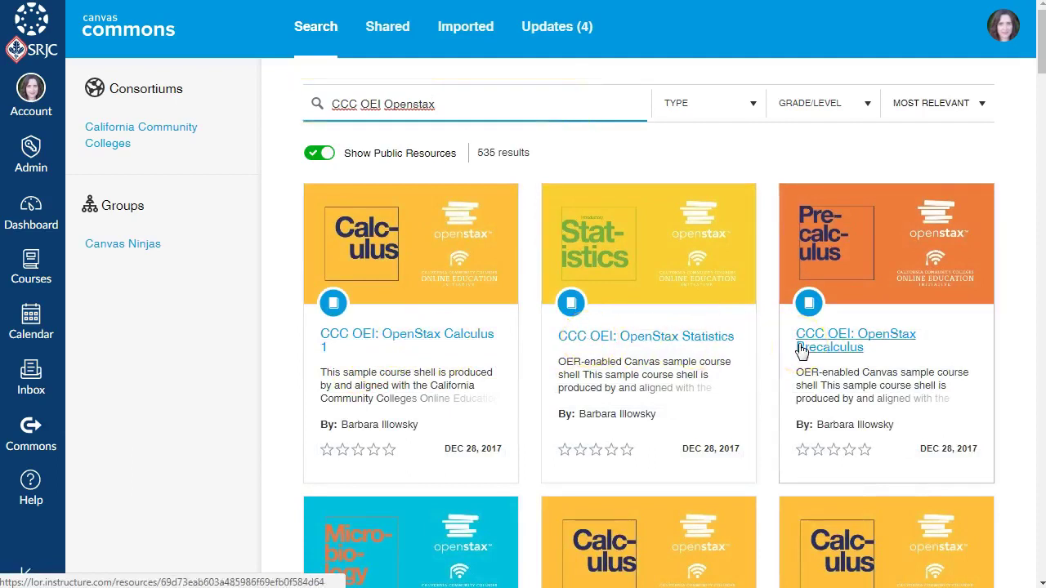
pyautogui.click(719, 339)
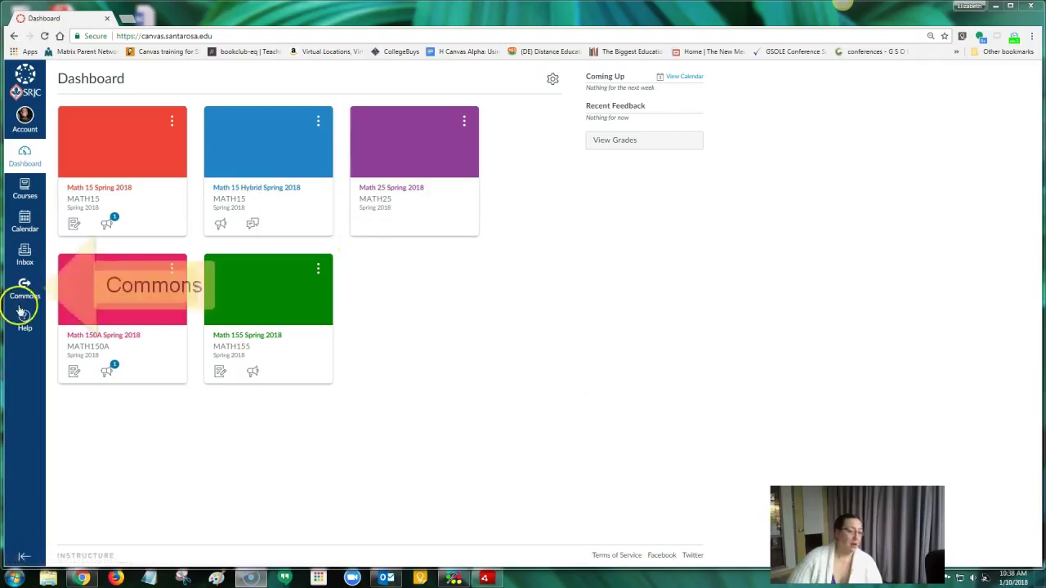
# Step: In Canvas Commons, search 'OpenStax' and open the OpenStax Statistics course shell details
pyautogui.click(25, 287)
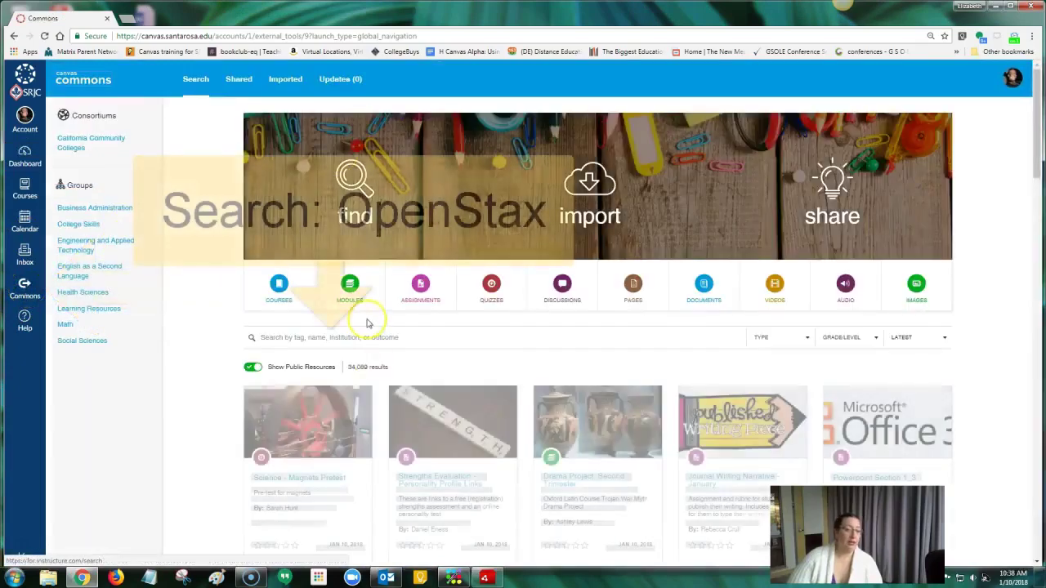
pyautogui.click(376, 337)
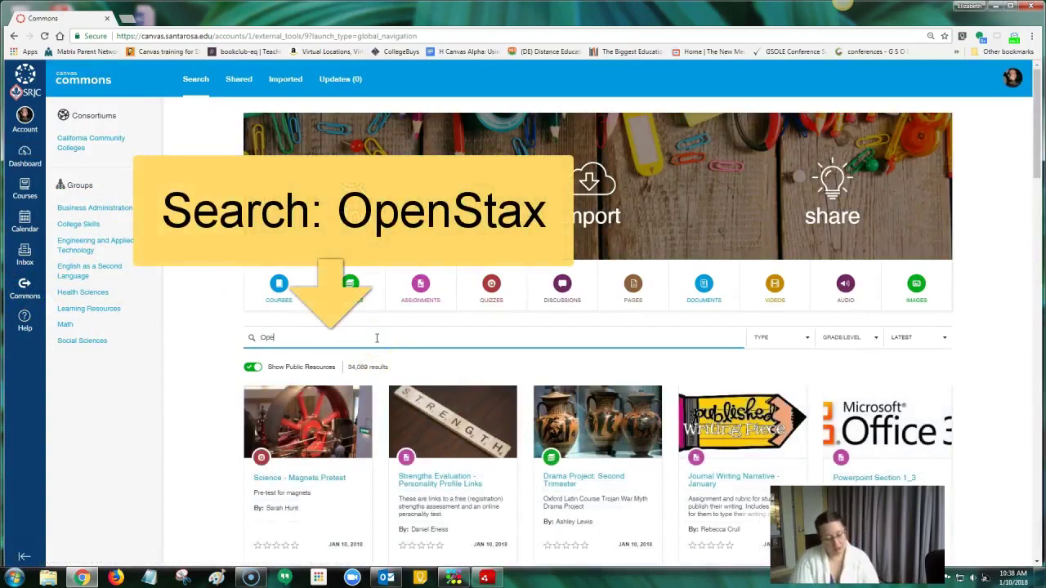
pyautogui.write('OpenStax')
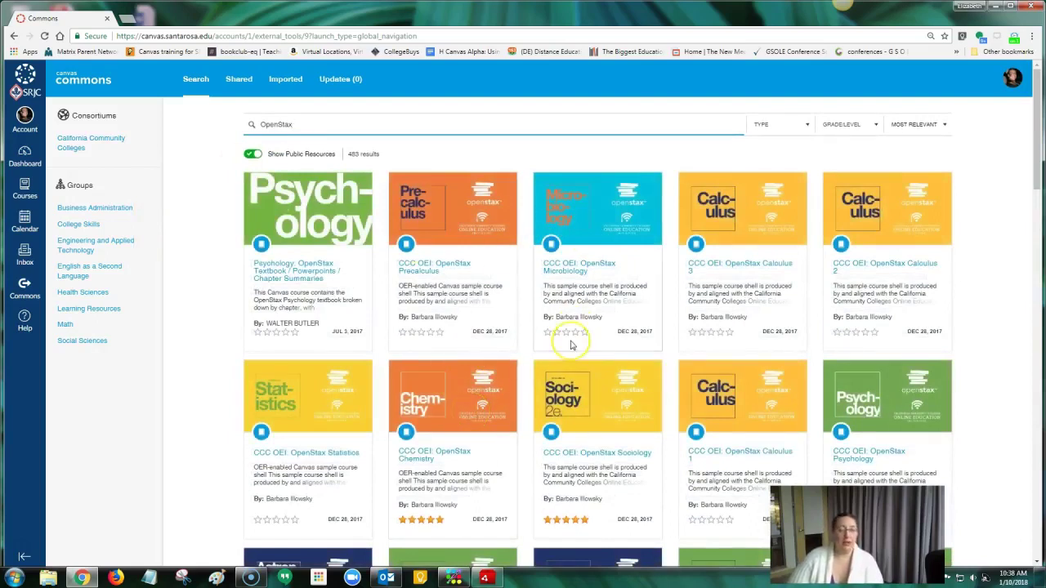
pyautogui.scroll(-1, 570, 342)
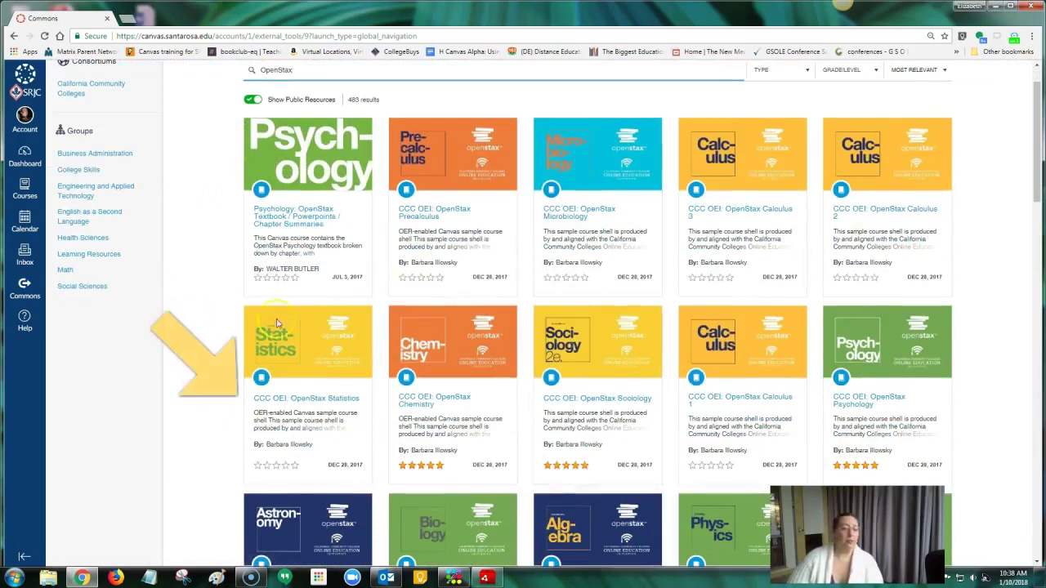
pyautogui.click(335, 398)
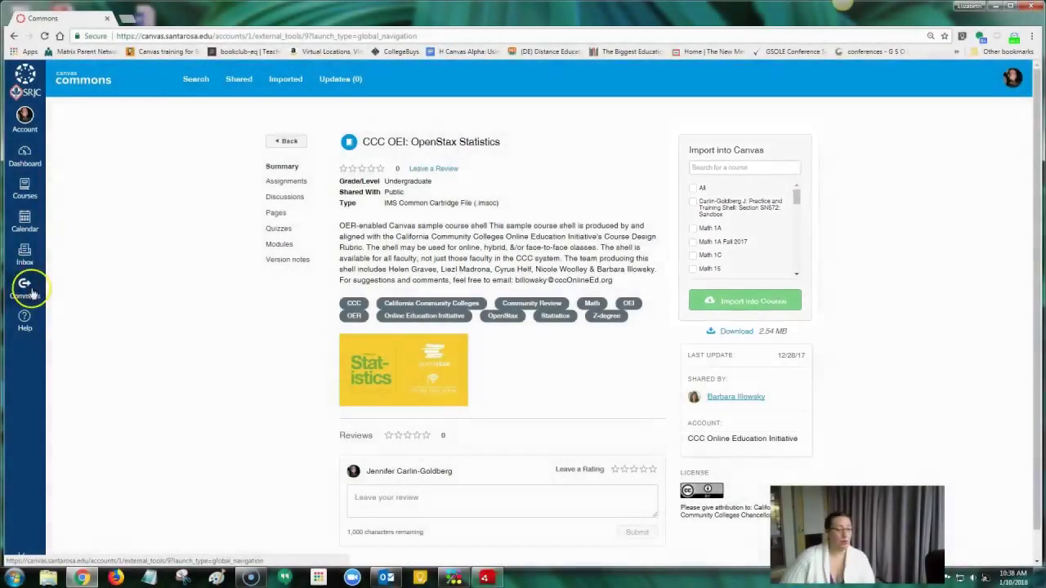
# Step: Import the Statistics shell into Canvas Training: Basics and view that course's modules
pyautogui.scroll(-3, 719, 245)
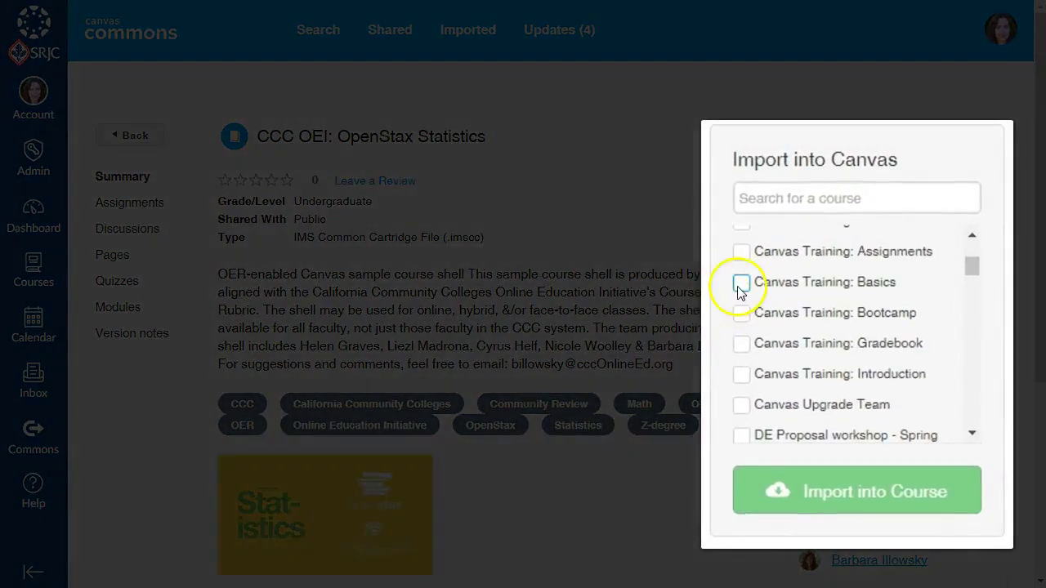
pyautogui.click(792, 252)
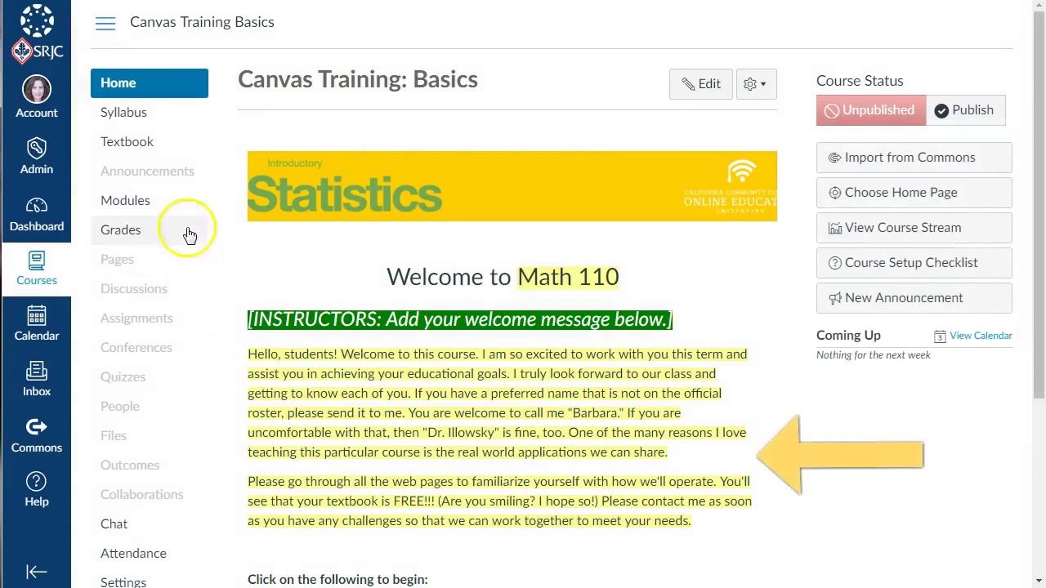
pyautogui.click(186, 202)
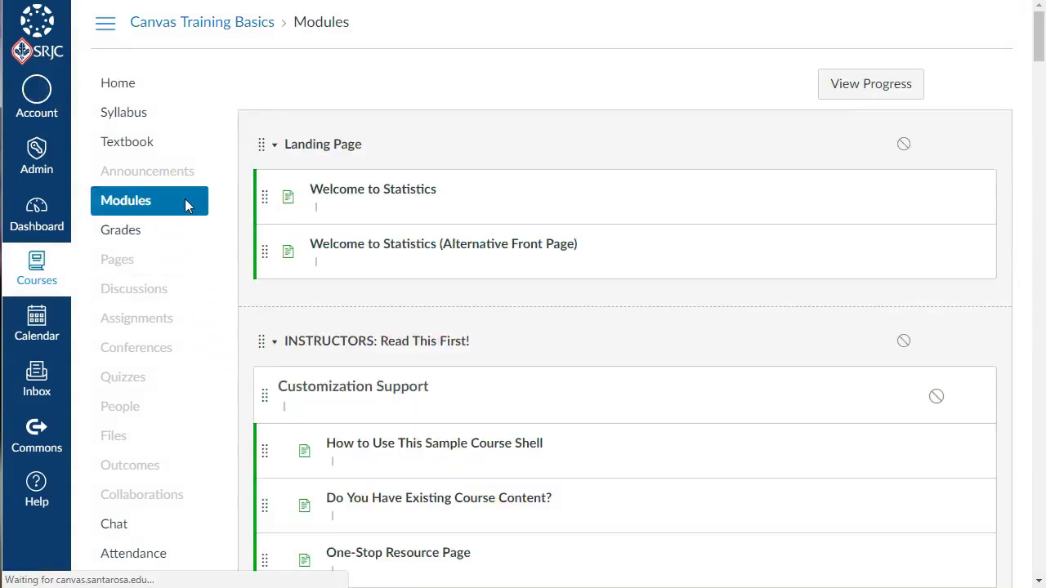
# Step: Review the imported Chapter 1 modules and Module Overview Sample options, then return to Math 15 Hybrid Spring 2018
pyautogui.scroll(-1, 693, 323)
pyautogui.scroll(-12, 693, 323)
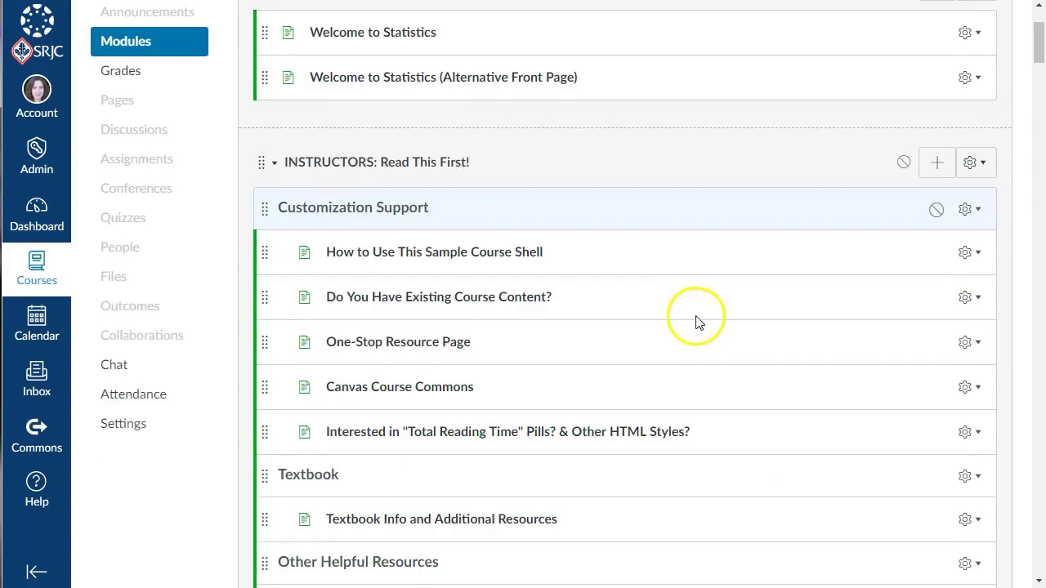
pyautogui.scroll(-7, 689, 327)
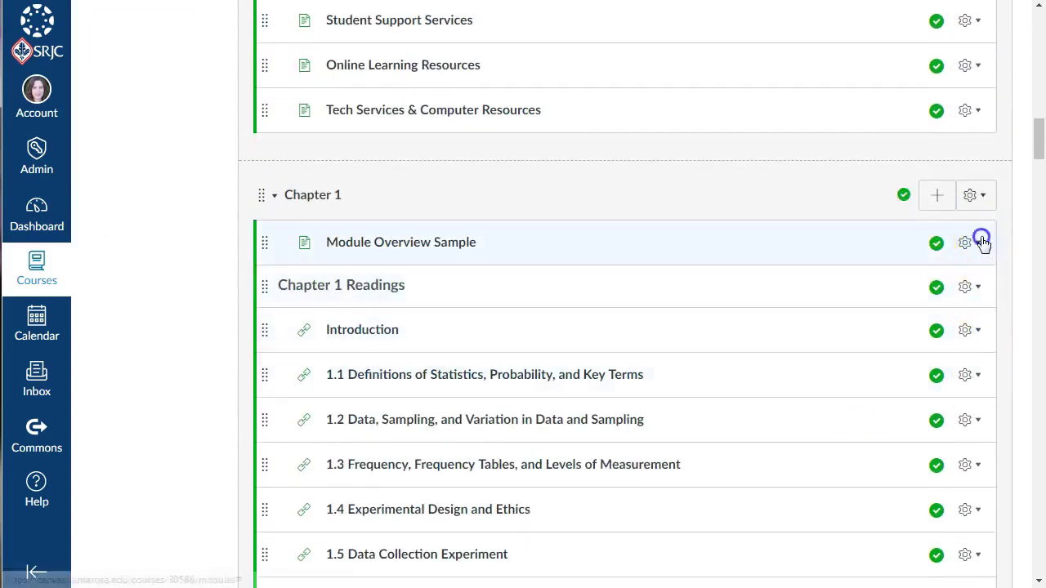
pyautogui.click(977, 241)
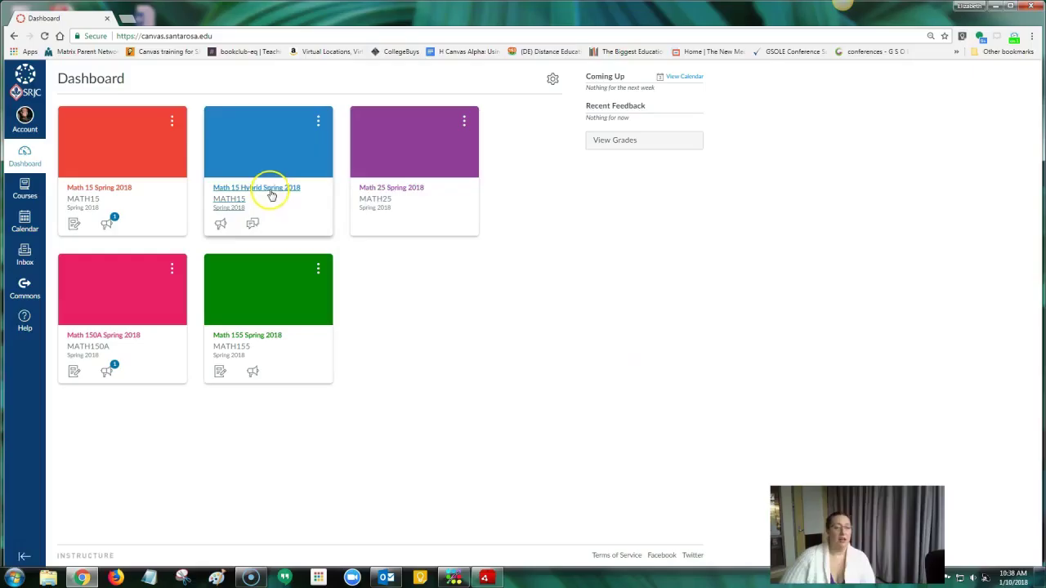
pyautogui.click(272, 194)
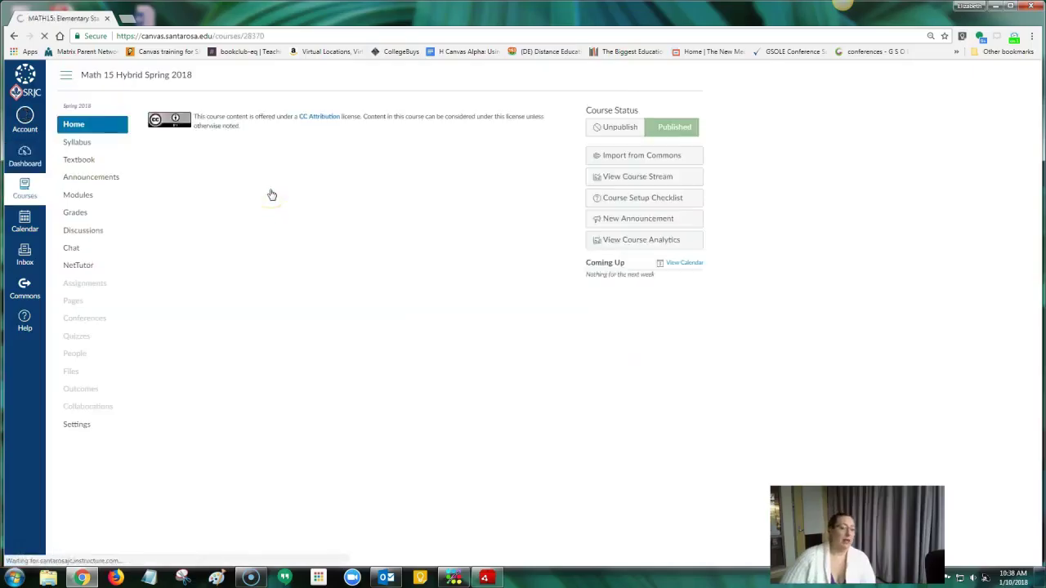
# Step: Show the Math 15 Modules page with Chapter 1 expanded to its instructions, video, readings and quiz
pyautogui.click(76, 201)
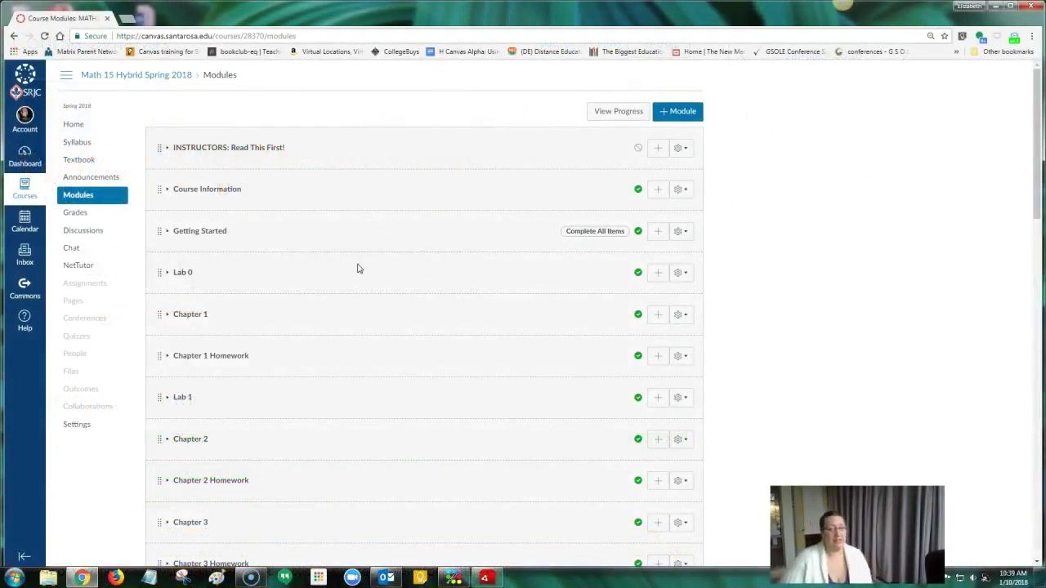
pyautogui.click(173, 315)
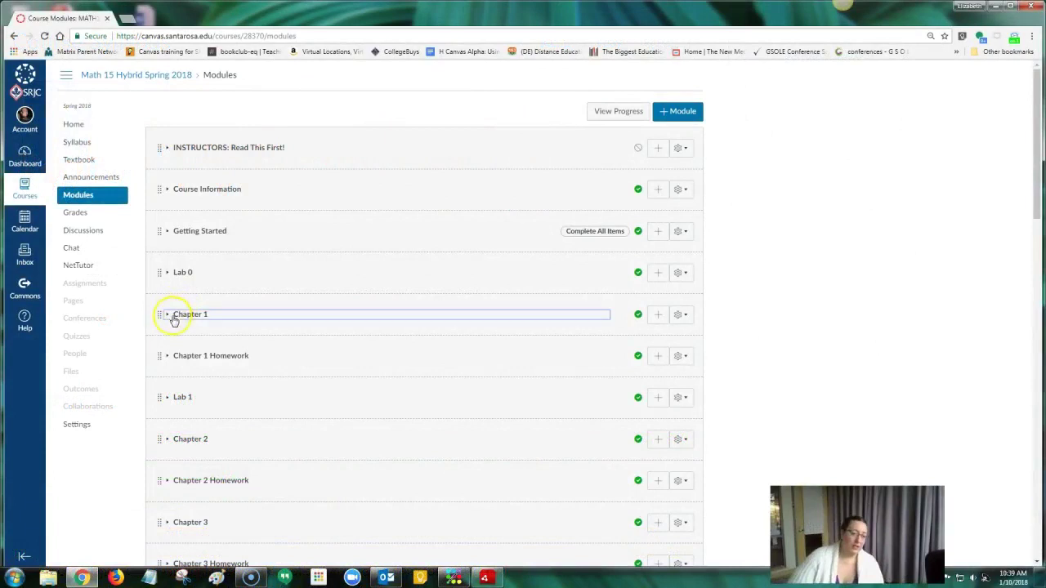
pyautogui.scroll(-1, 393, 368)
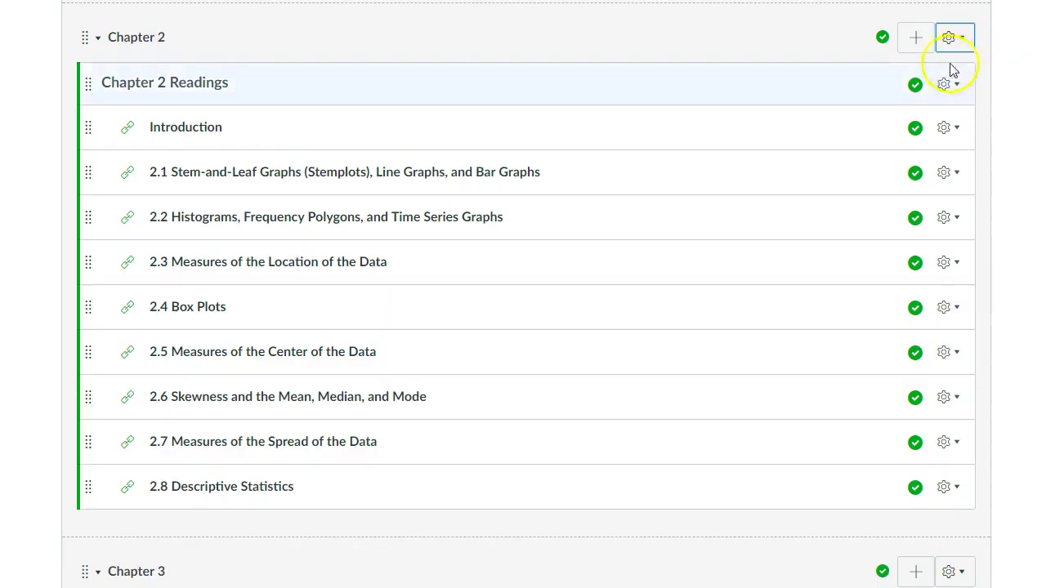
# Step: Add a new page 'Chapter 2 Instructions and Goals' to Chapter 2 and drag it above the readings
pyautogui.click(915, 37)
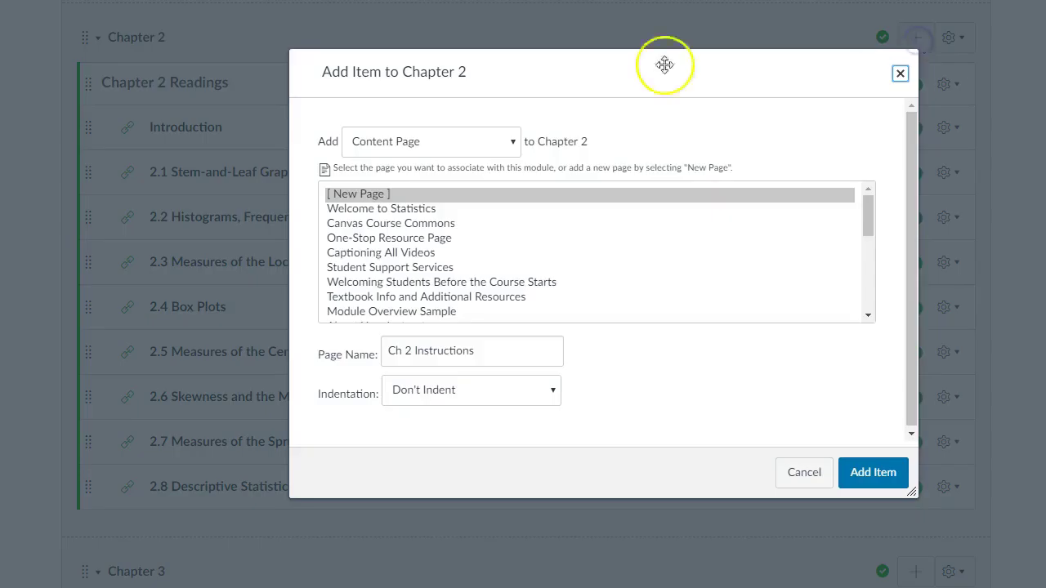
pyautogui.moveTo(476, 353); pyautogui.dragTo(369, 351)
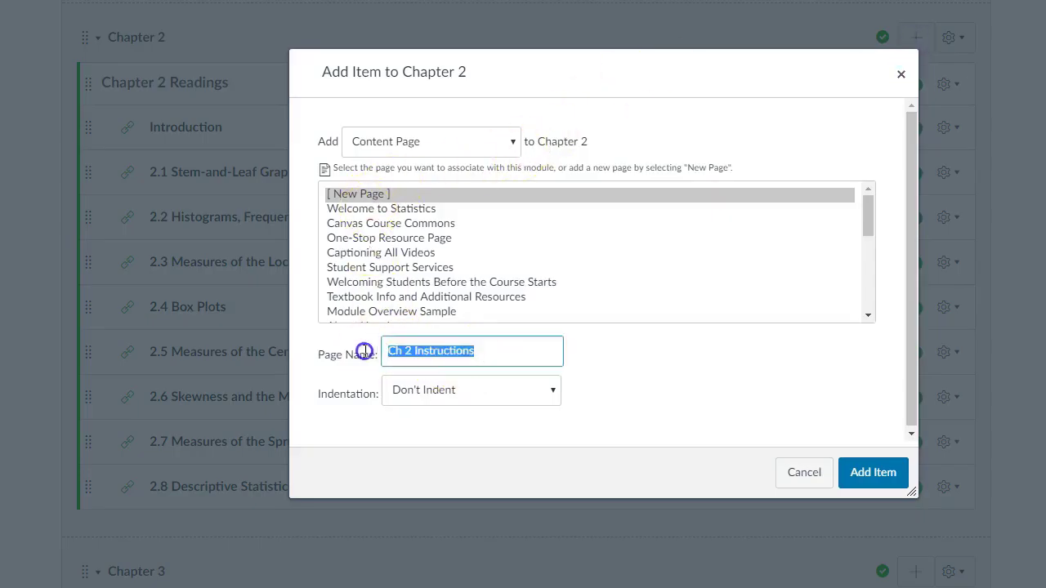
pyautogui.write('Chapter 2 Instructions and Goals')
pyautogui.click(870, 480)
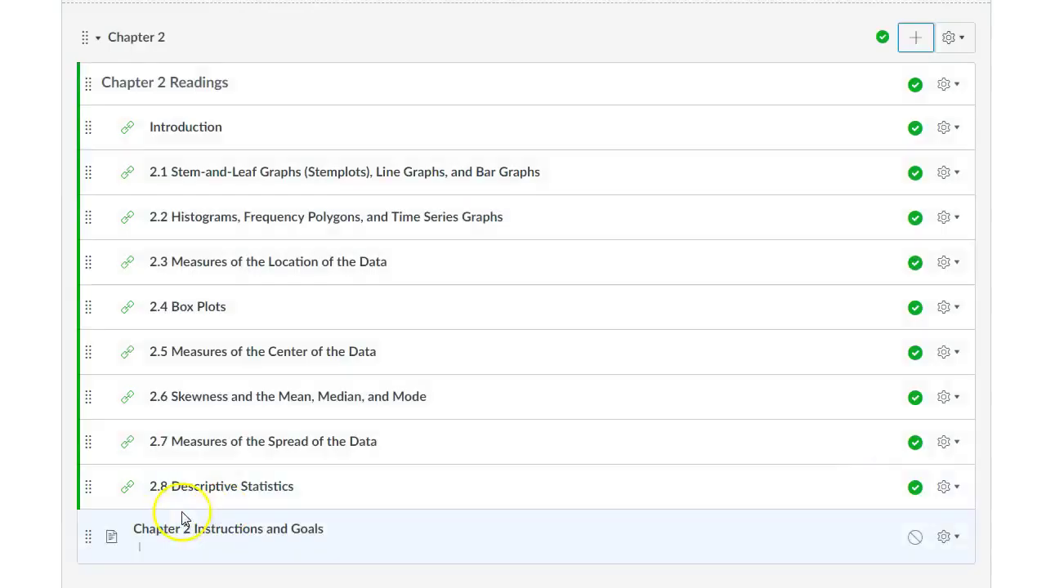
pyautogui.moveTo(86, 537); pyautogui.dragTo(72, 82)
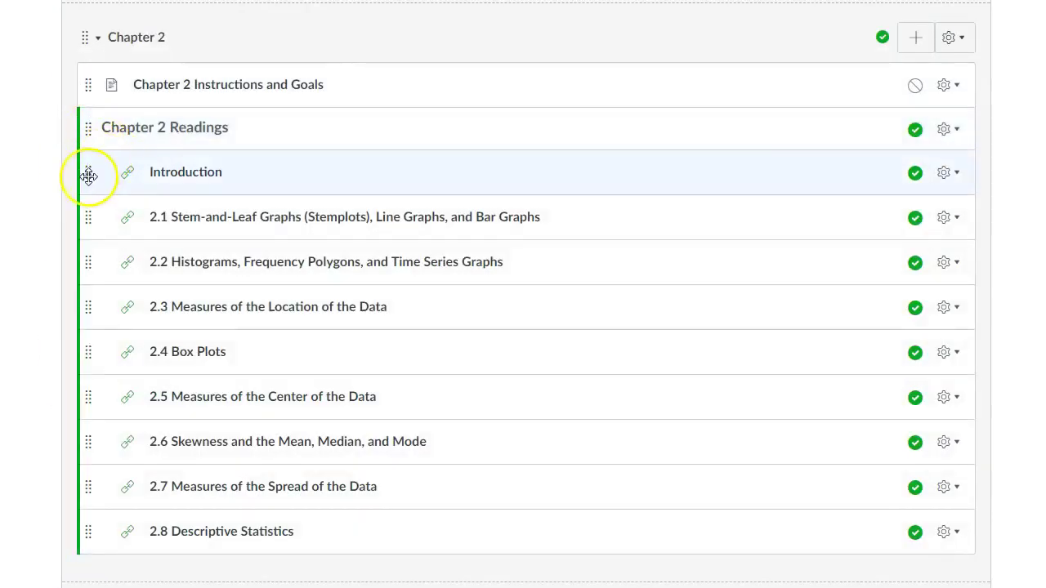
pyautogui.moveTo(87, 160); pyautogui.dragTo(73, 129)
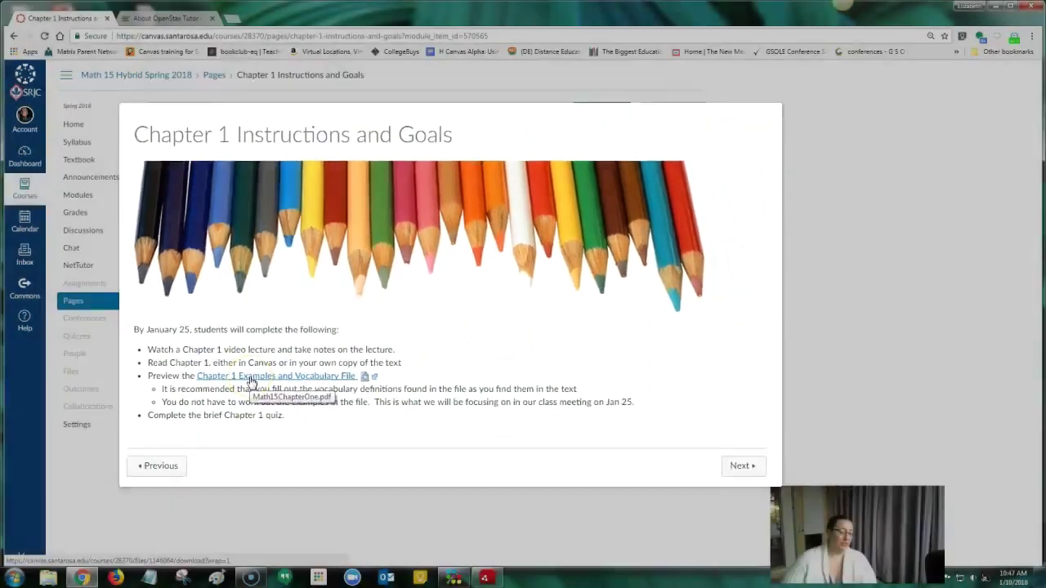
# Step: Preview the Chapter 1 Examples and Vocabulary File, then continue to the Chapter 1 Video Lecture page
pyautogui.click(246, 409)
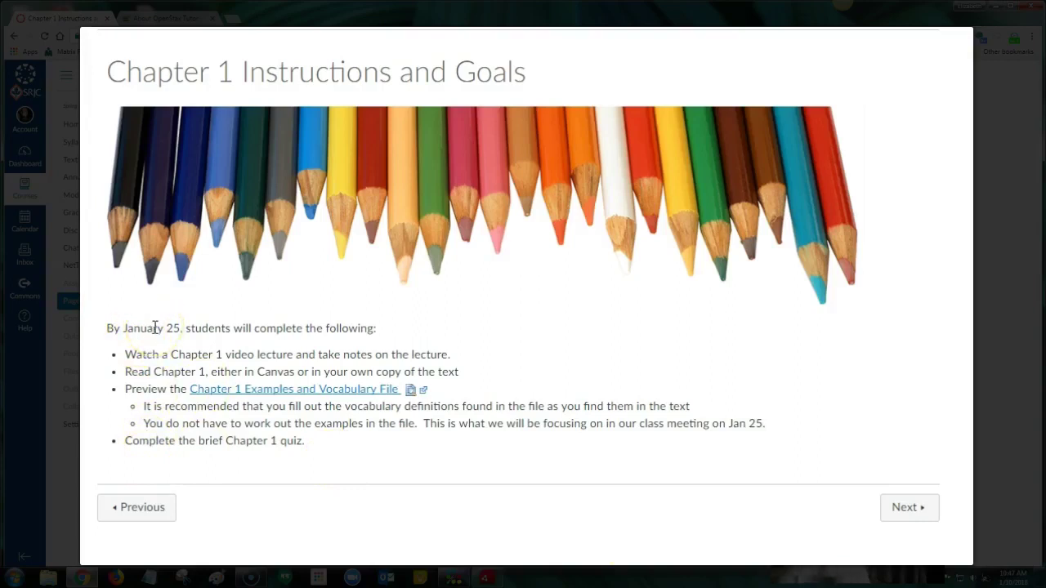
pyautogui.click(914, 507)
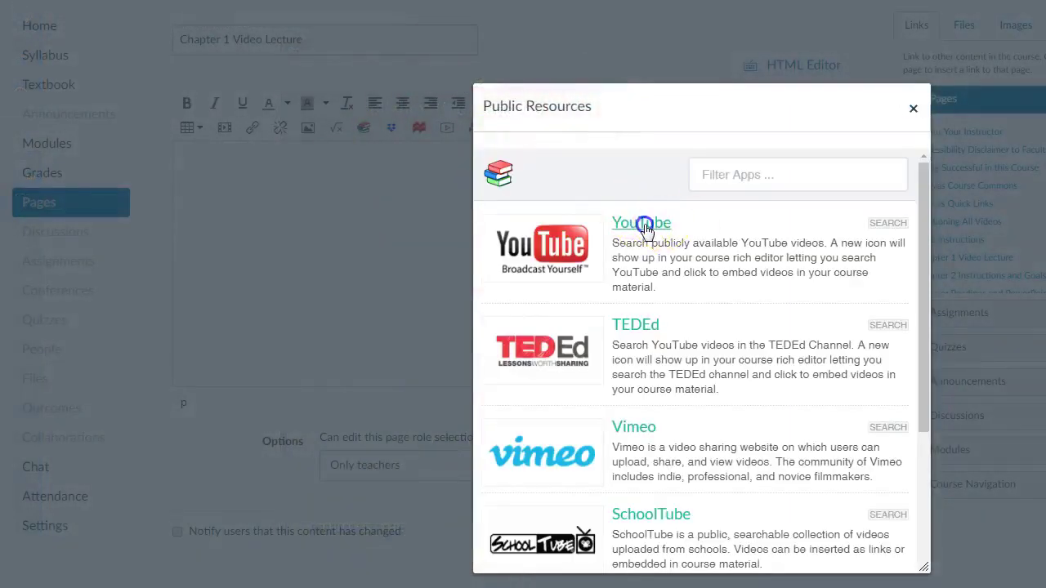
# Step: Search YouTube through Public Resources and embed the Welcome to Statistics video at medium size
pyautogui.click(644, 227)
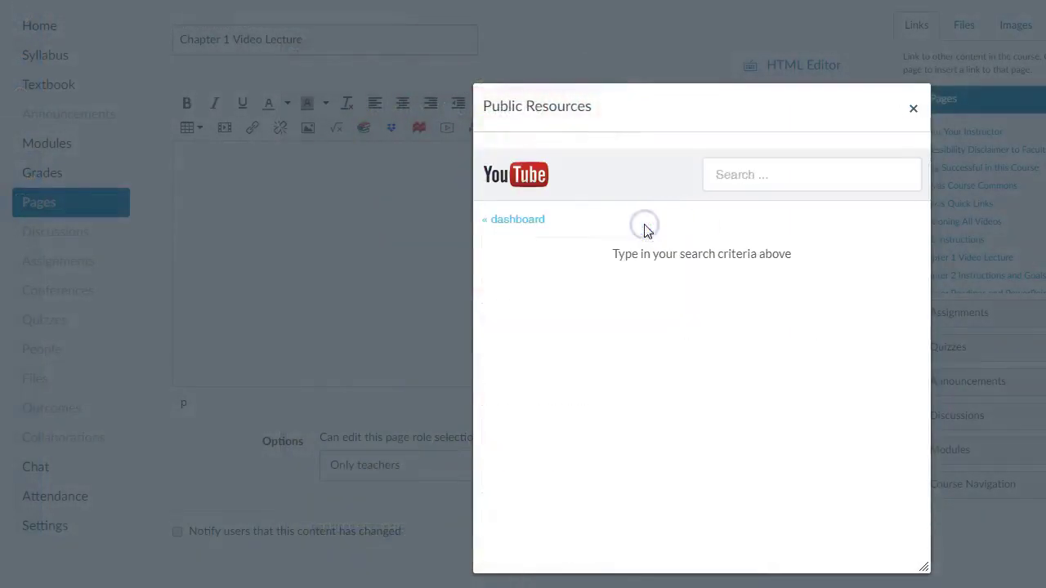
pyautogui.click(728, 171)
pyautogui.write('Introductory Statistics OpenStax Barbara Illowsky')
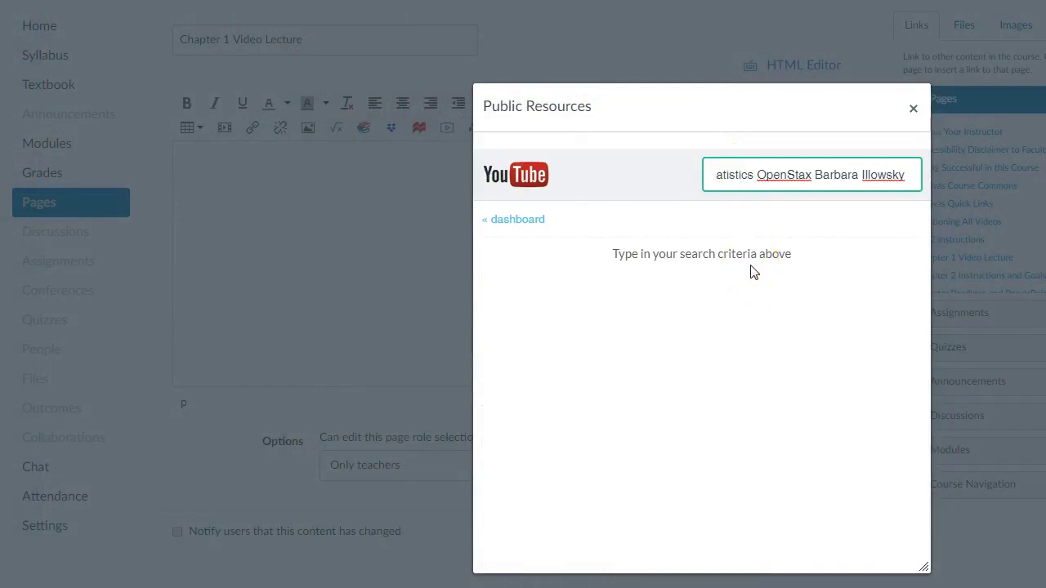
pyautogui.press('Return')
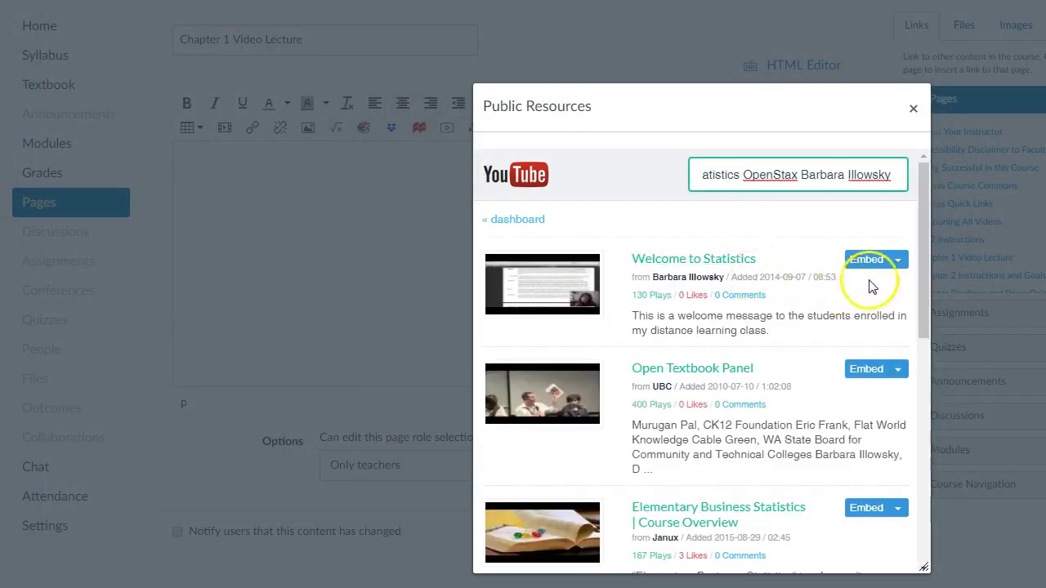
pyautogui.click(898, 262)
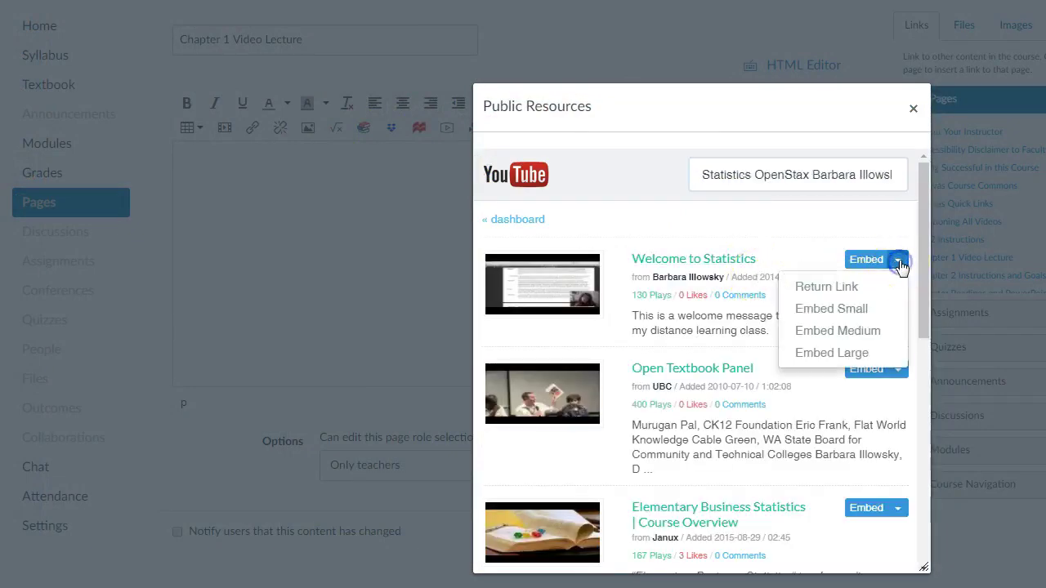
pyautogui.click(867, 331)
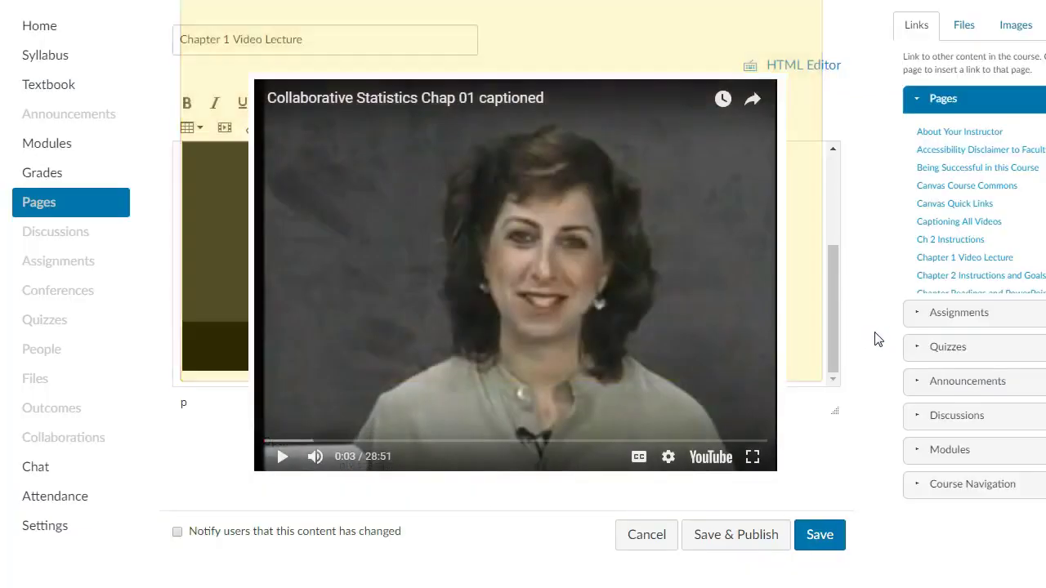
# Step: Embed the French Revolution Crash Course video at medium size, save the page, and play it
pyautogui.click(351, 174)
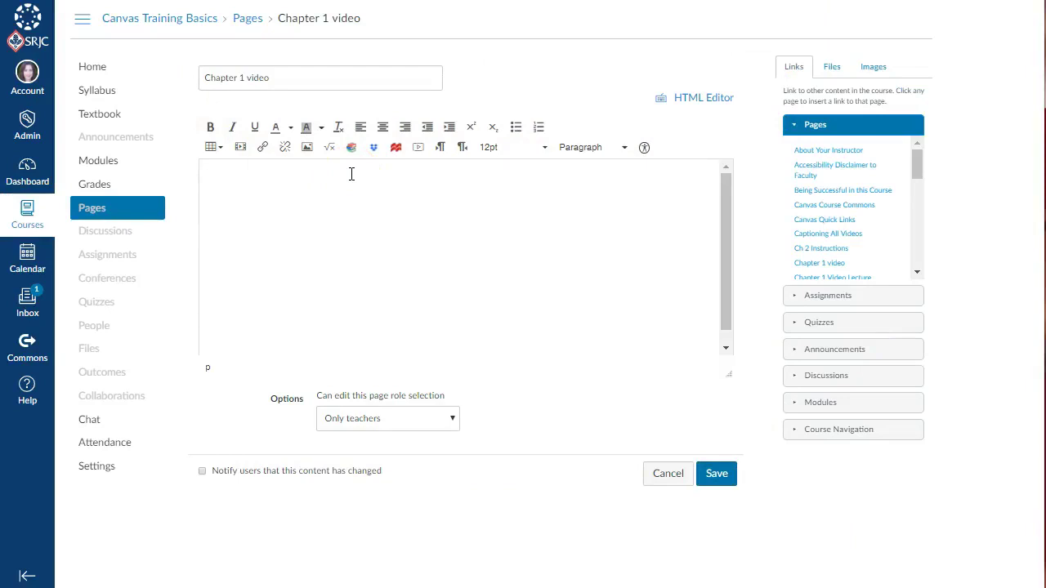
pyautogui.click(352, 156)
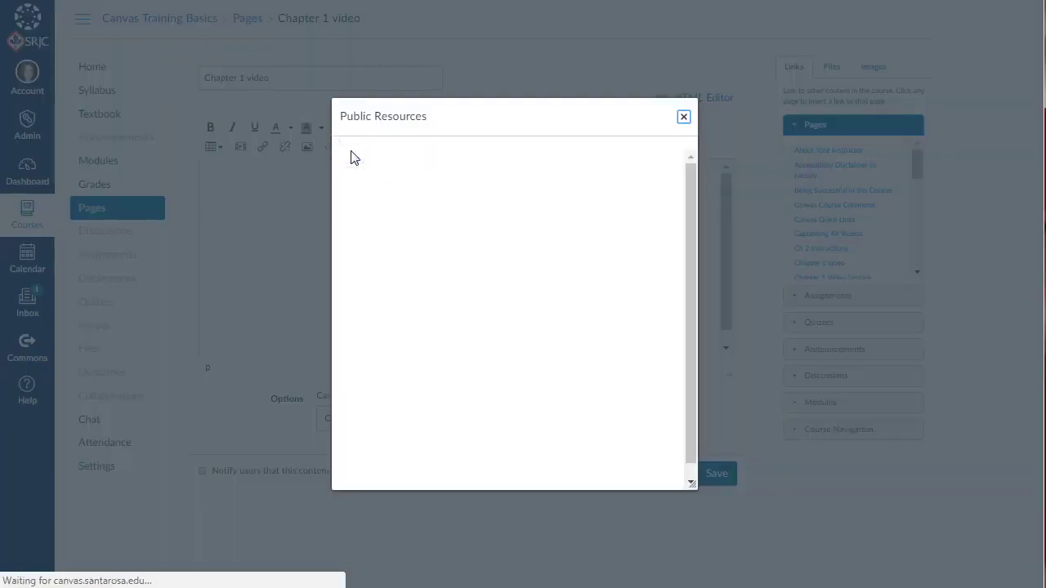
pyautogui.click(482, 210)
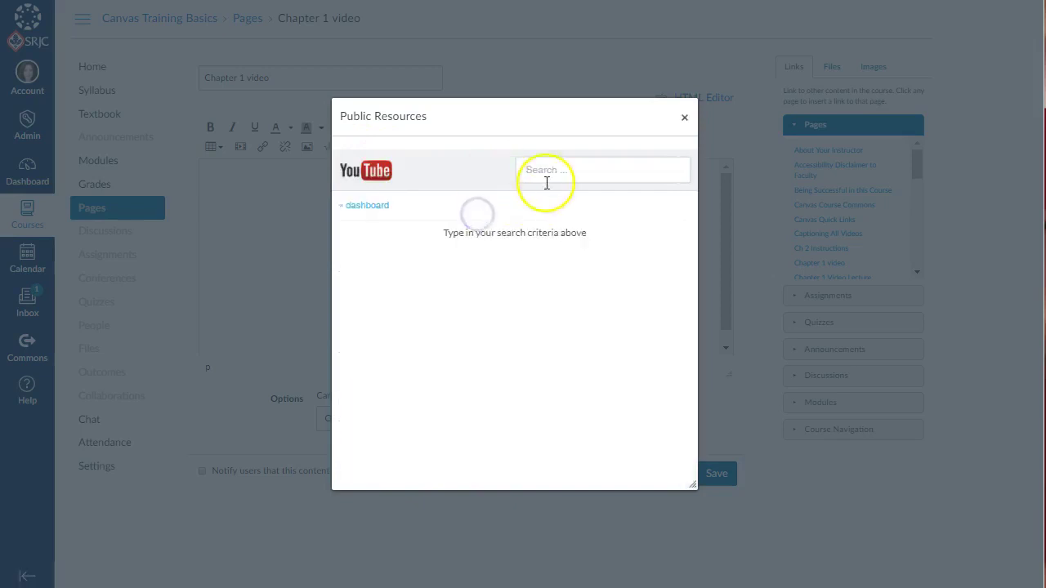
pyautogui.click(551, 169)
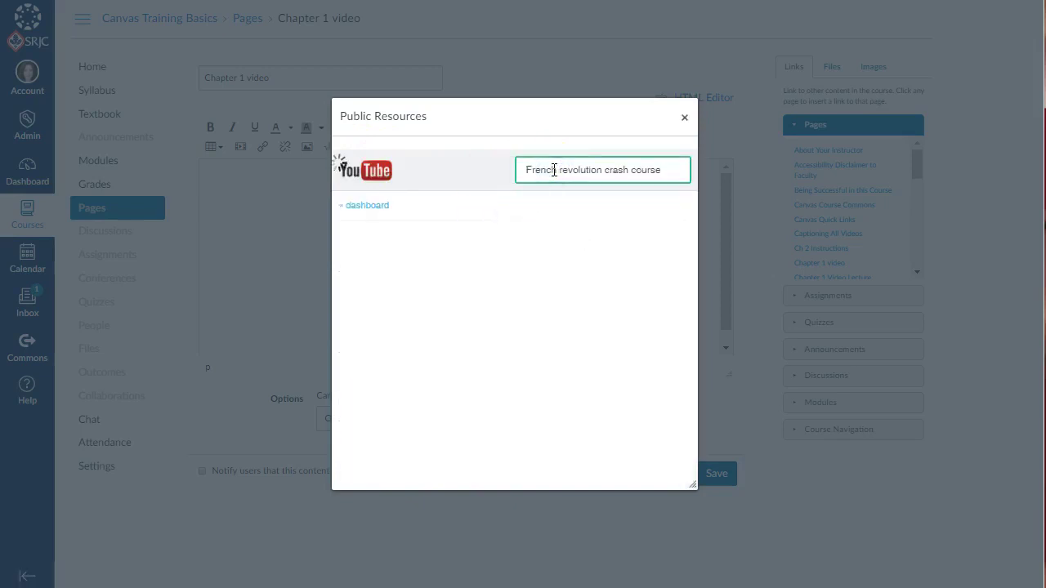
pyautogui.click(669, 238)
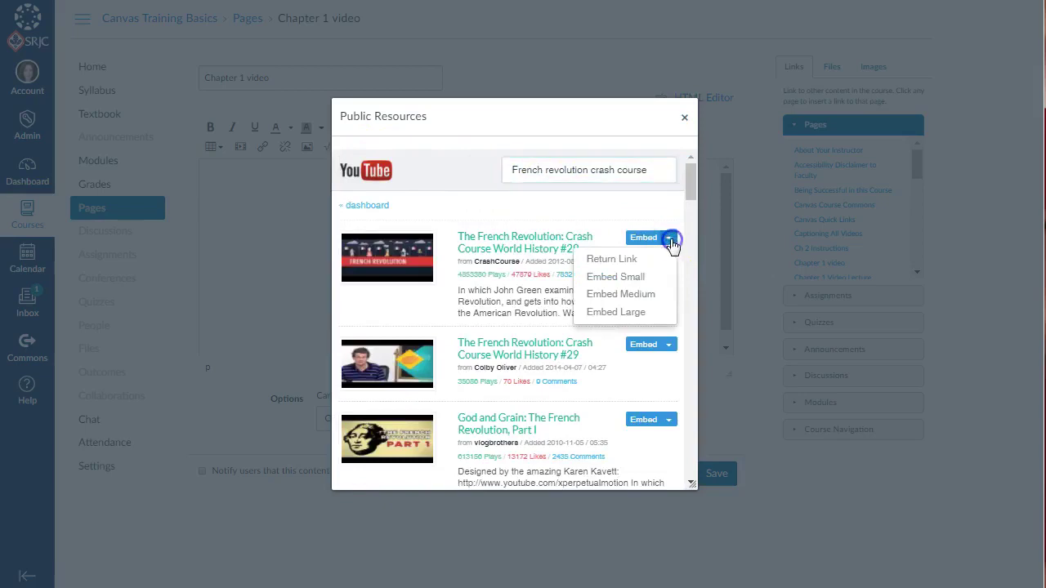
pyautogui.click(645, 293)
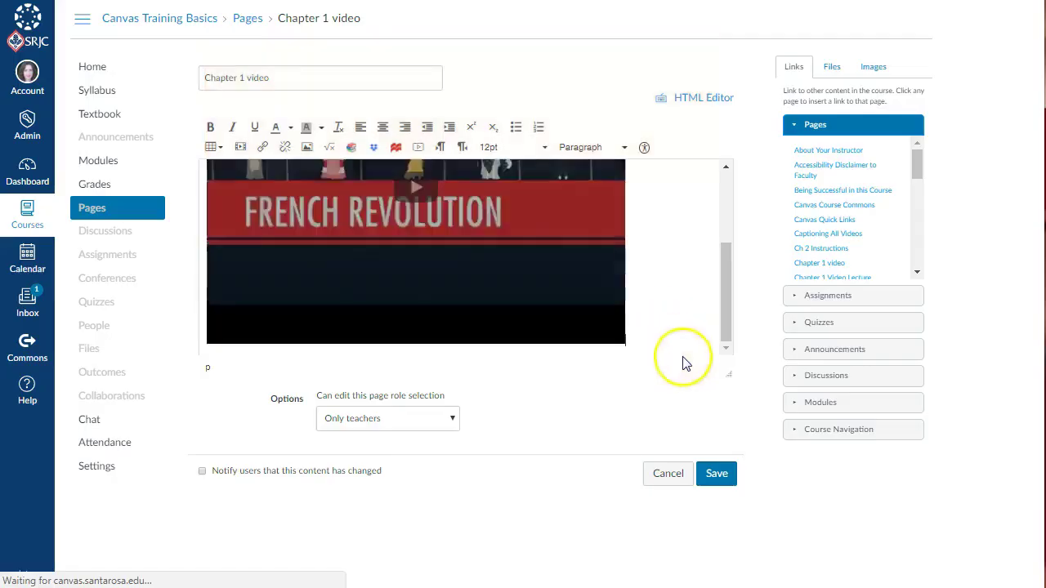
pyautogui.click(717, 474)
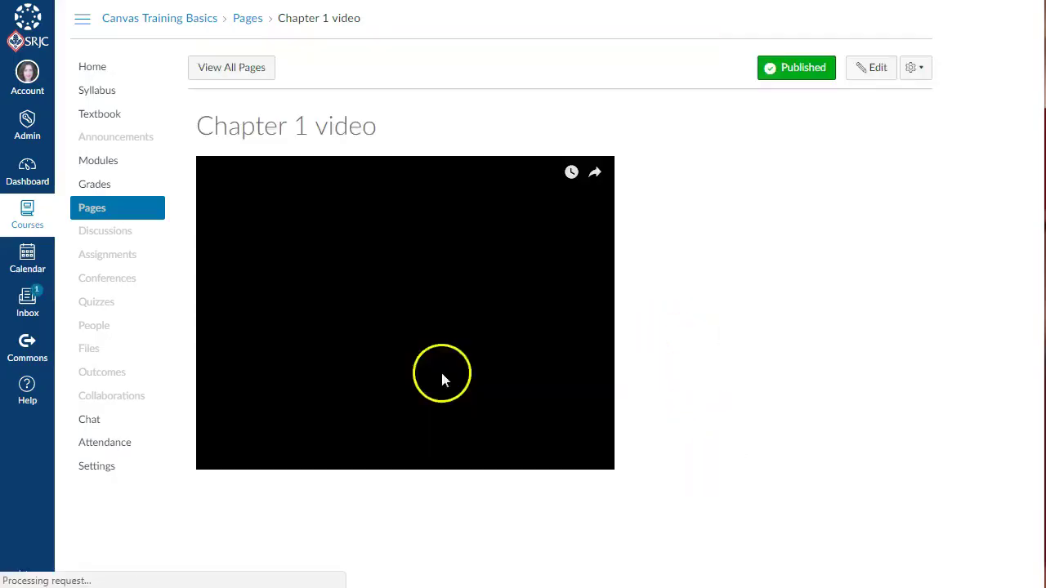
pyautogui.click(408, 311)
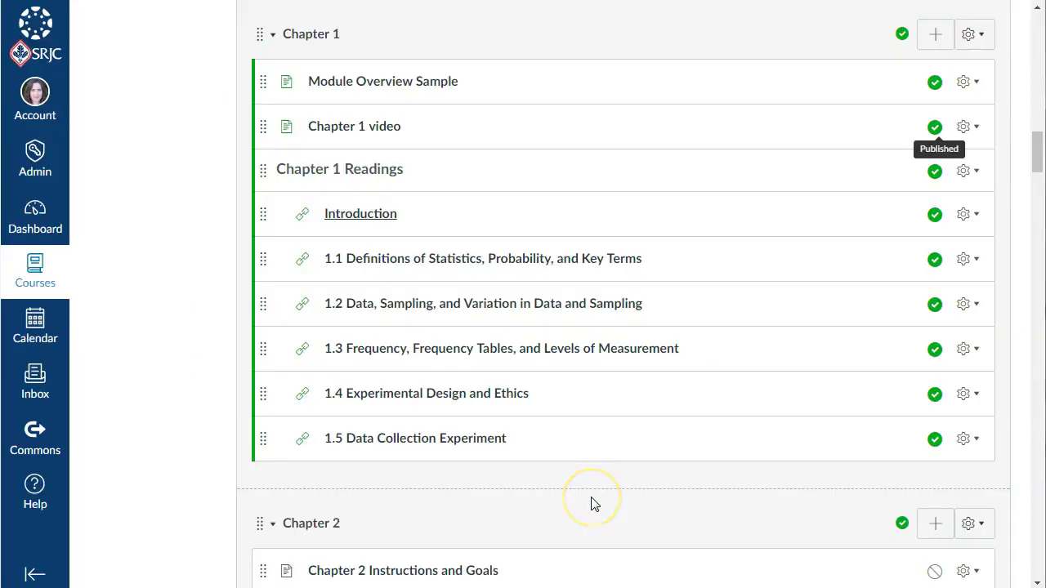
pyautogui.press('Tab')
pyautogui.press('Tab')
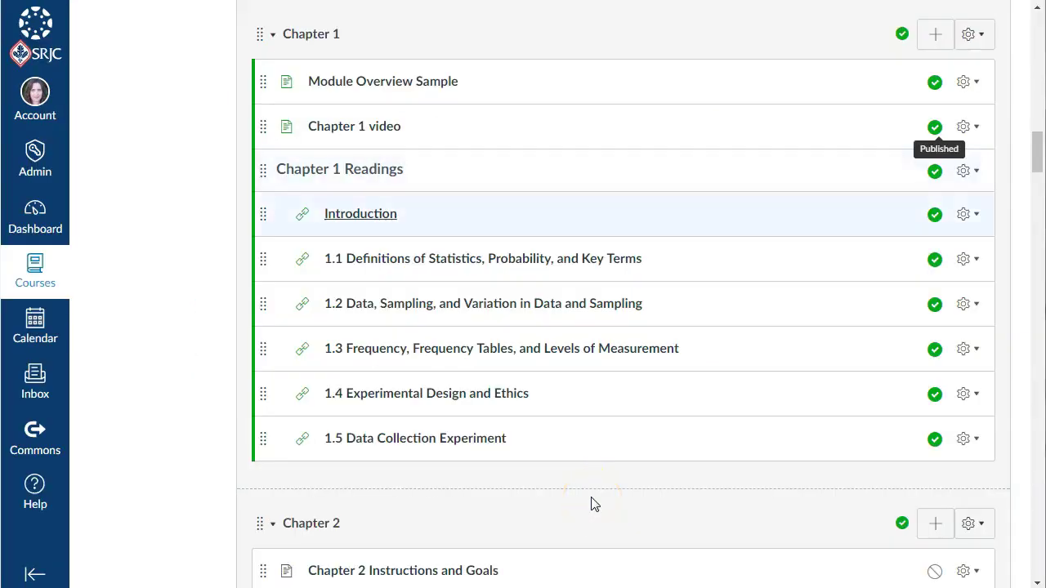
pyautogui.press('Tab')
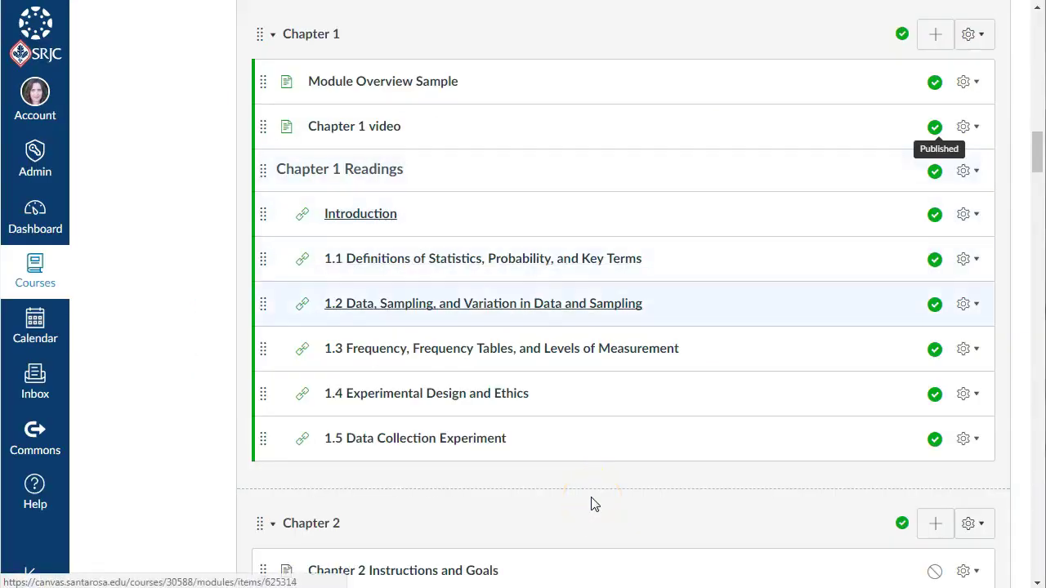
pyautogui.press('Tab')
pyautogui.hotkey('shift', 'Tab')
pyautogui.hotkey('shift', 'Tab')
pyautogui.hotkey('shift', 'Tab')
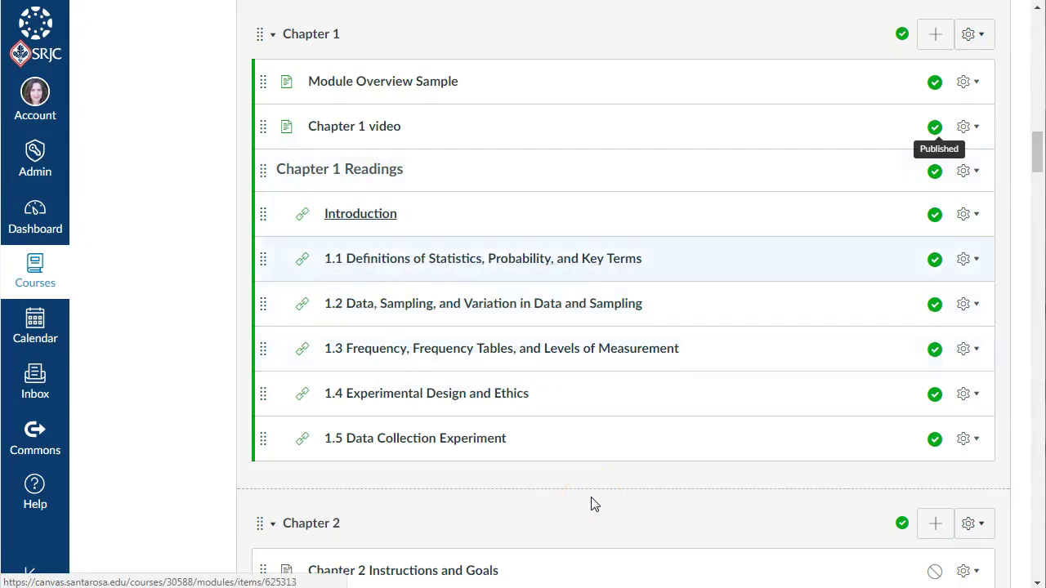
pyautogui.press('Return')
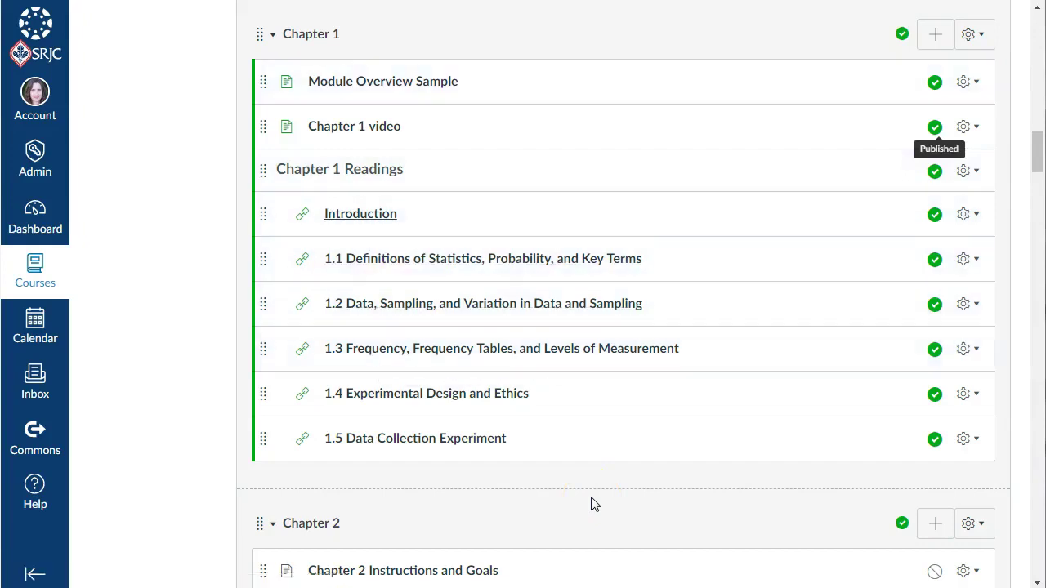
pyautogui.press('Down')
pyautogui.press('Down')
pyautogui.press('Down')
pyautogui.press('Down')
pyautogui.press('Down')
pyautogui.press('Down')
pyautogui.press('Down')
pyautogui.press('Down')
pyautogui.press('Down')
pyautogui.press('Down')
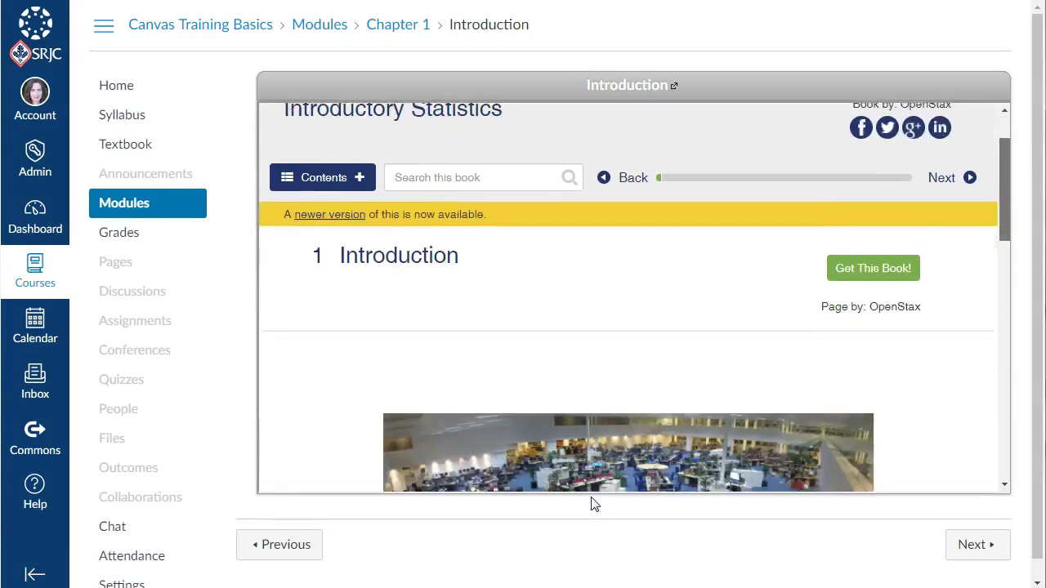
pyautogui.press('Down')
pyautogui.press('Down')
pyautogui.press('Down')
pyautogui.press('Down')
pyautogui.press('Down')
pyautogui.press('Down')
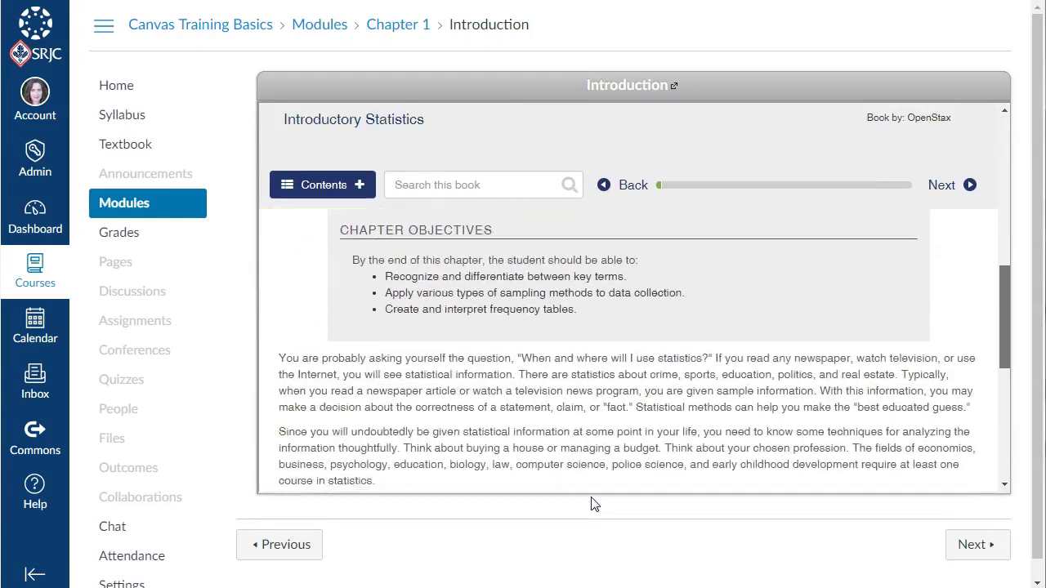
pyautogui.press('Tab')
pyautogui.press('Return')
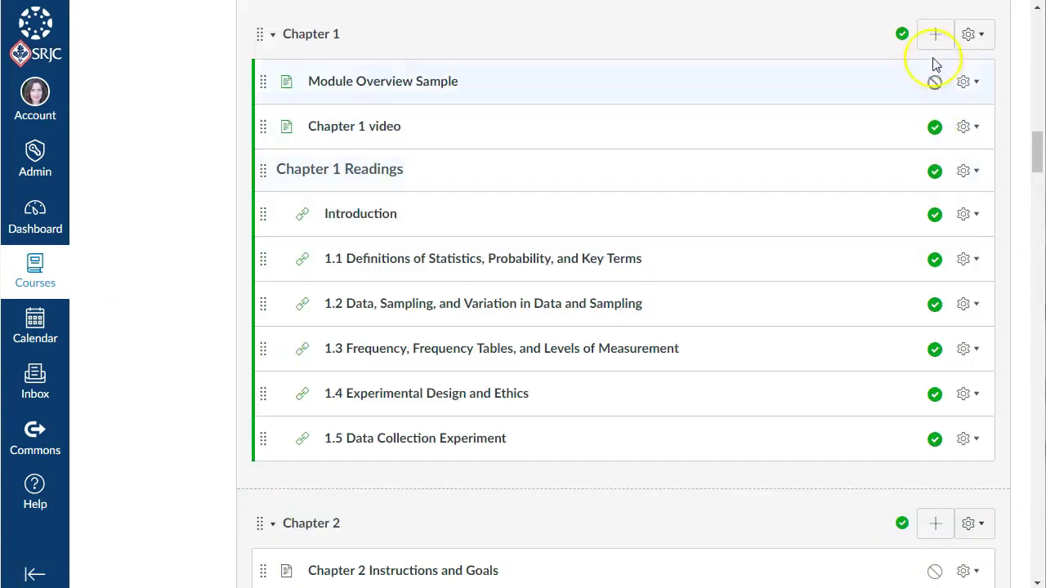
# Step: Add an External URL '1.6 Sampling Experiment' with the cnx.org address to Chapter 1, then preview it
pyautogui.click(936, 34)
pyautogui.click(389, 166)
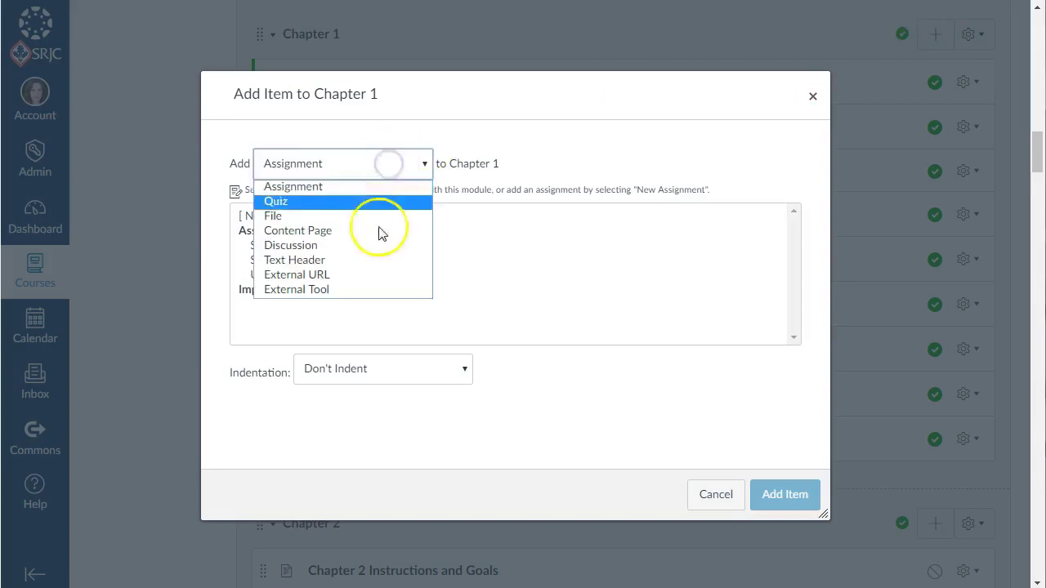
pyautogui.click(389, 275)
pyautogui.click(351, 218)
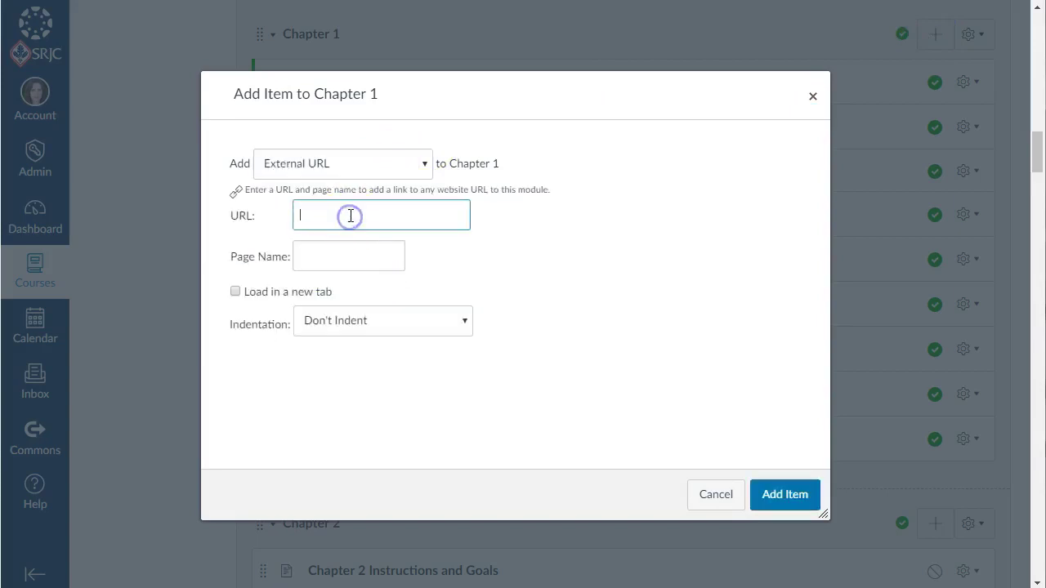
pyautogui.hotkey('ctrl', 'v')
pyautogui.hotkey('alt', 'Tab')
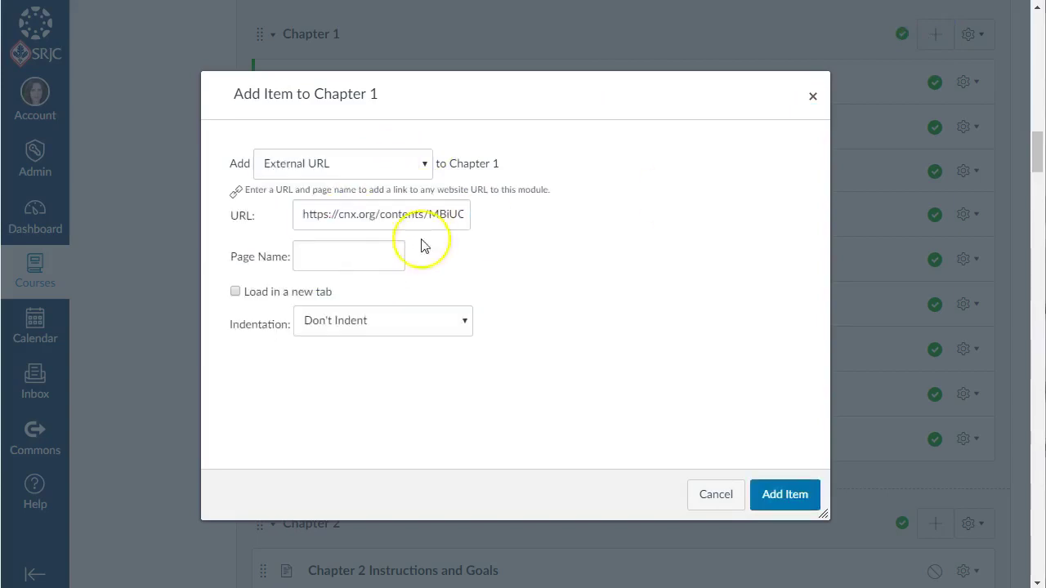
pyautogui.click(299, 257)
pyautogui.write('1.6 Sampling Experiment')
pyautogui.click(785, 494)
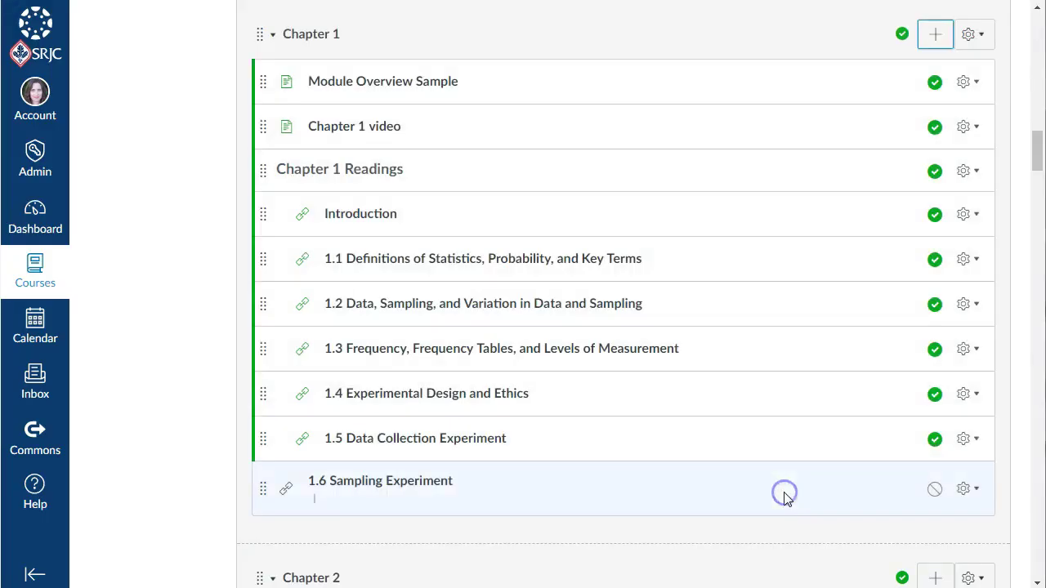
pyautogui.click(420, 483)
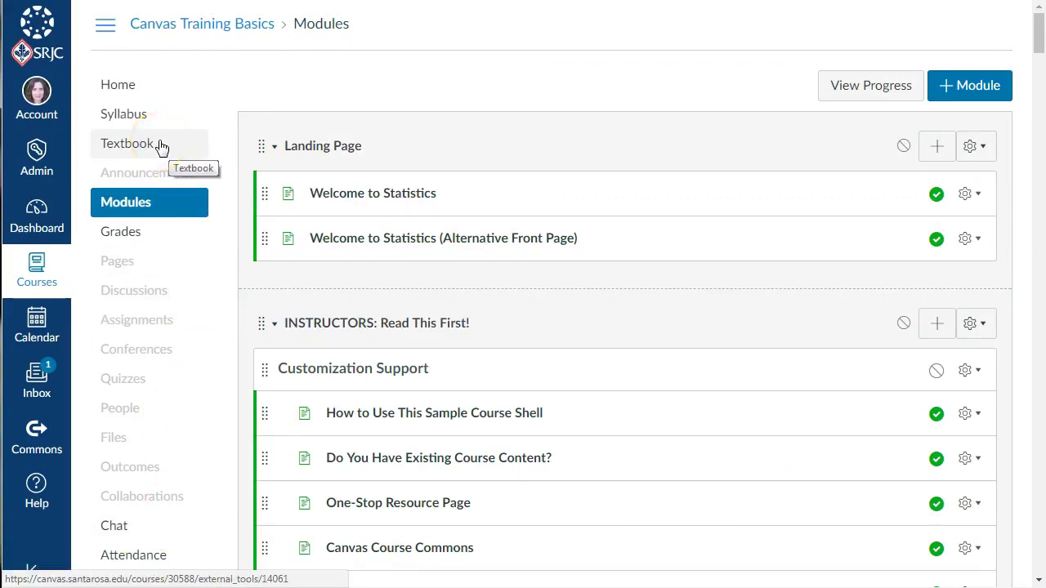
# Step: Open OpenStax Introductory Statistics in a new tab and reveal its PDF and Offline ZIP downloads
pyautogui.click(160, 146)
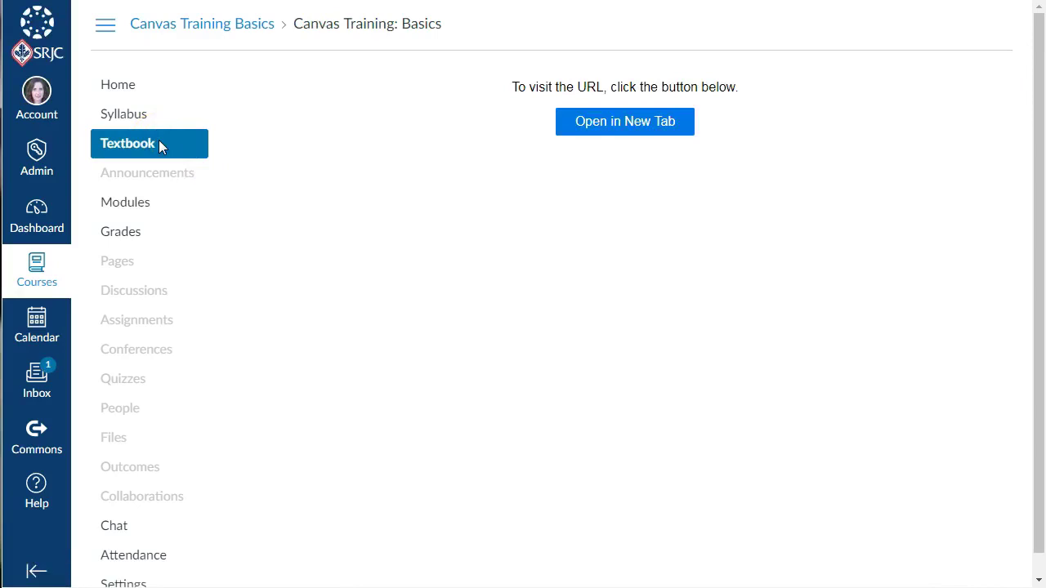
pyautogui.click(561, 131)
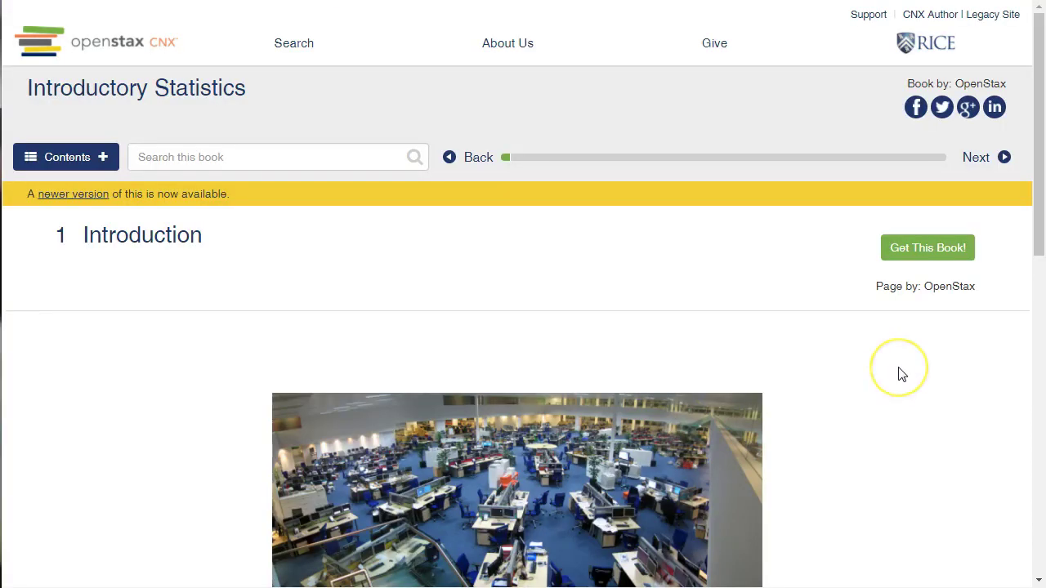
pyautogui.click(932, 258)
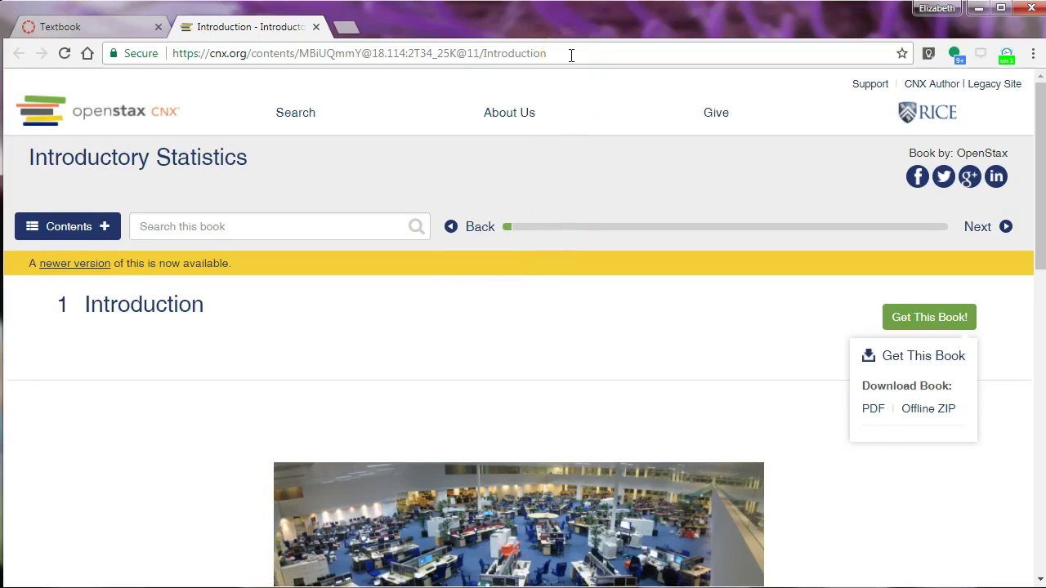
# Step: Load openstax.org in the second tab and open its Subjects menu
pyautogui.moveTo(570, 55); pyautogui.dragTo(164, 84)
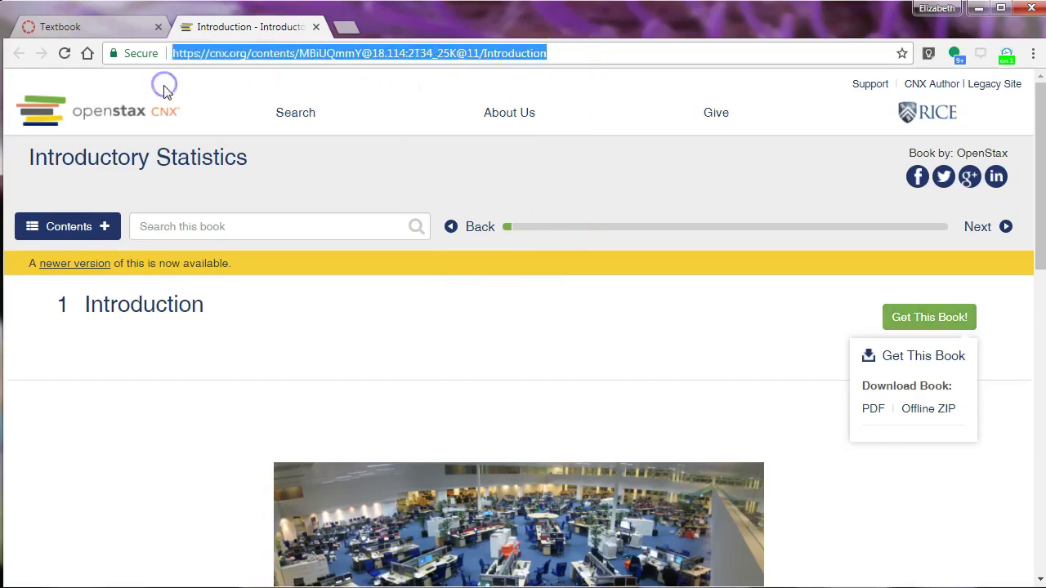
pyautogui.write('openstax.')
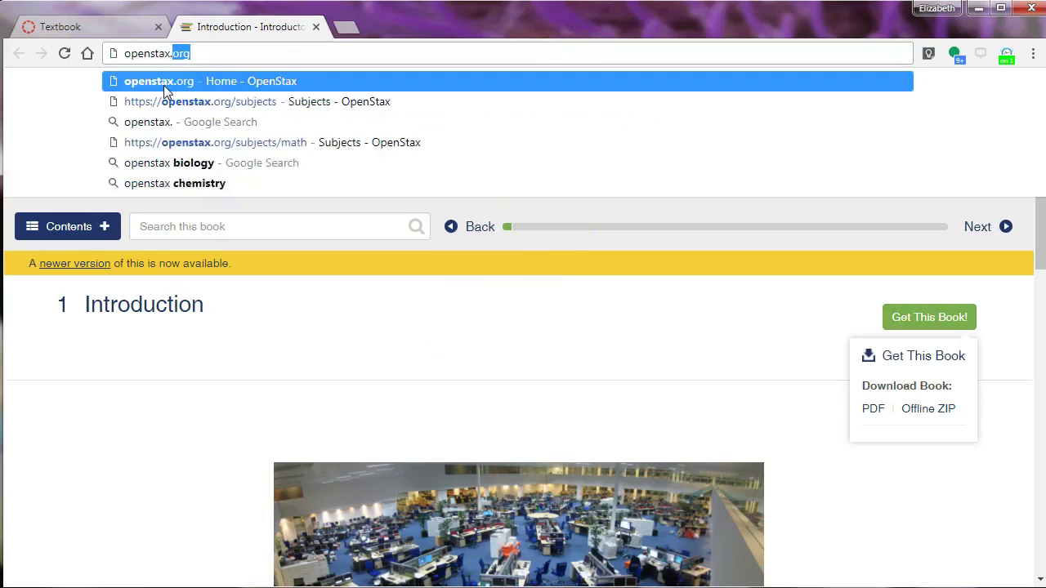
pyautogui.write('org')
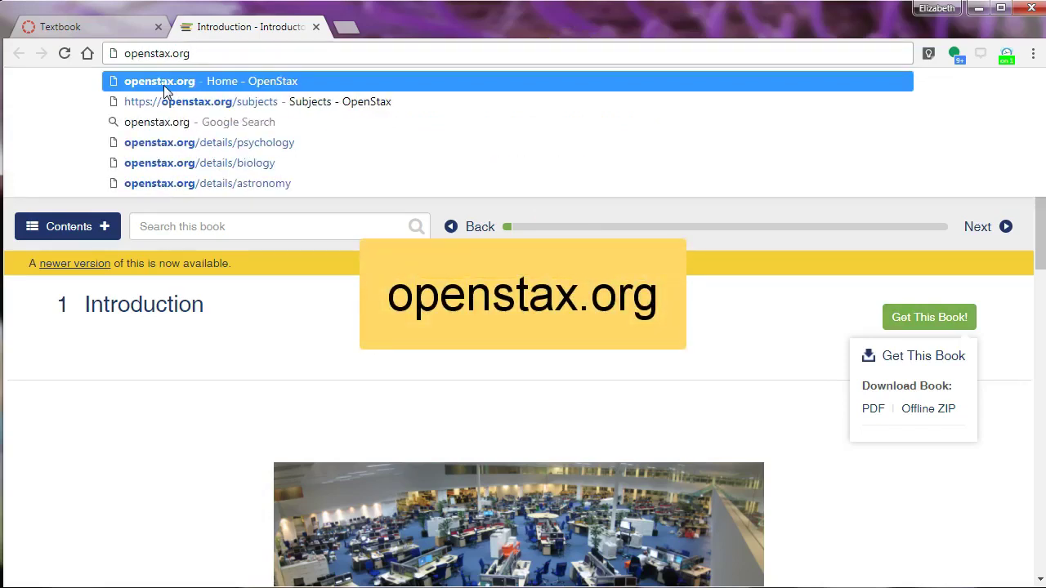
pyautogui.click(163, 85)
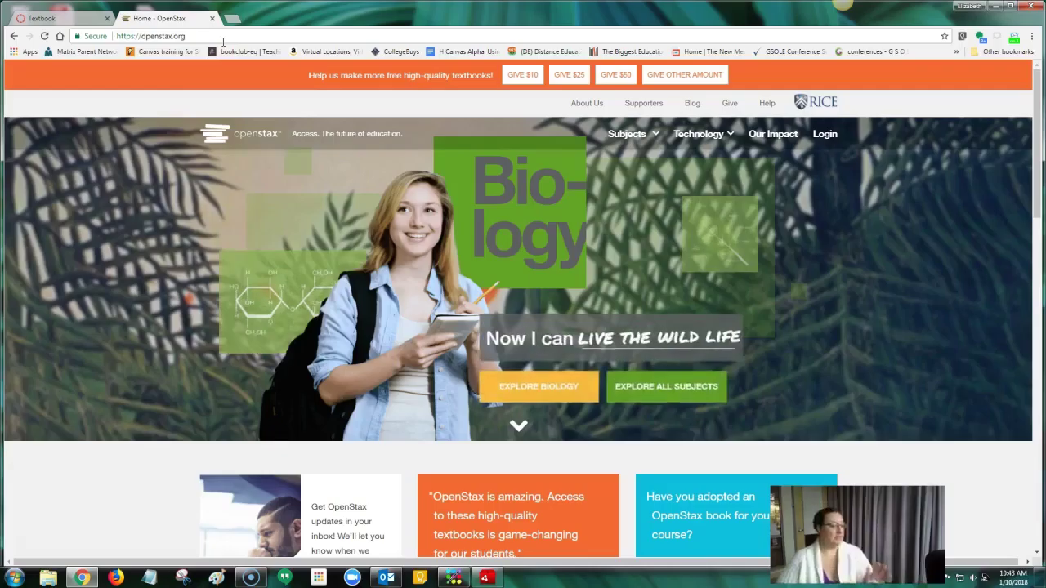
pyautogui.click(636, 133)
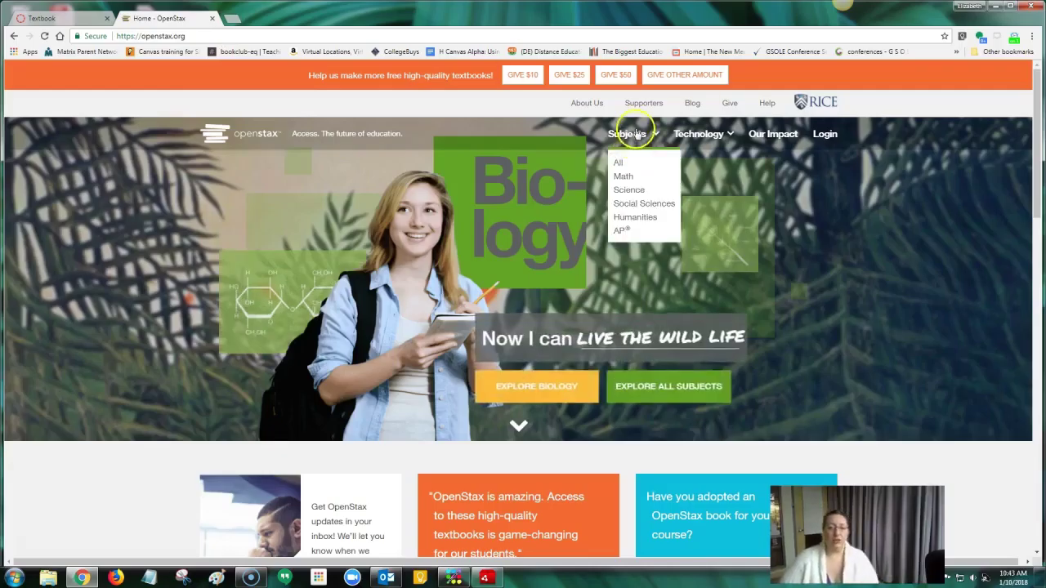
# Step: Pick Math subjects and open Introductory Statistics' Details & Resources page
pyautogui.click(622, 179)
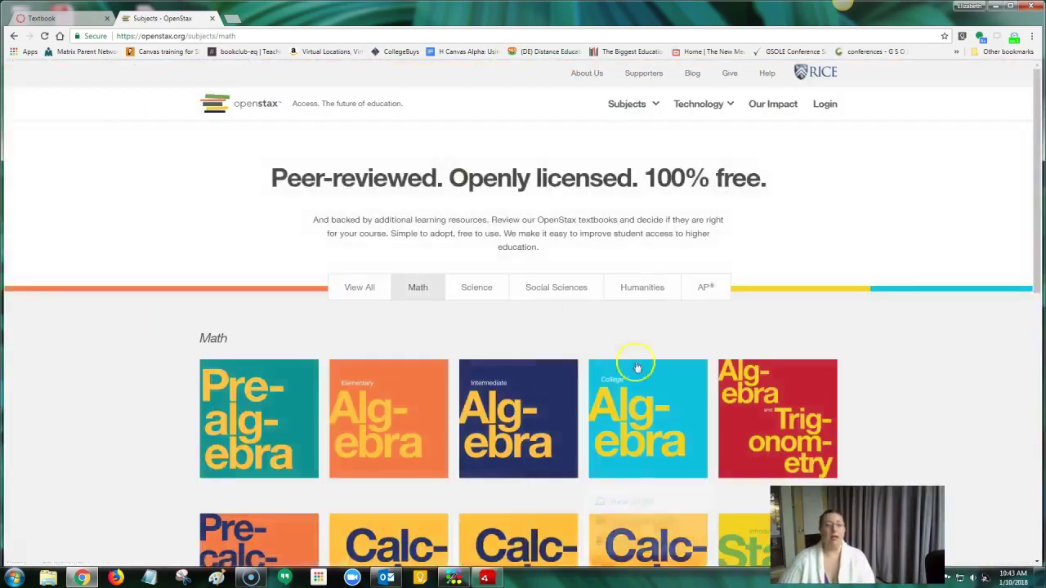
pyautogui.scroll(-3, 621, 335)
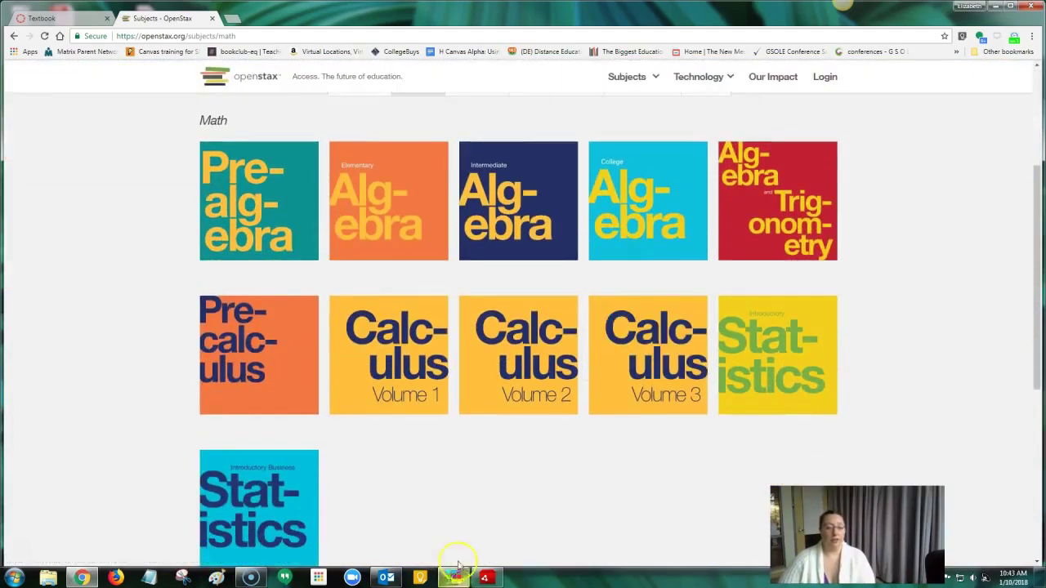
pyautogui.moveTo(361, 188)
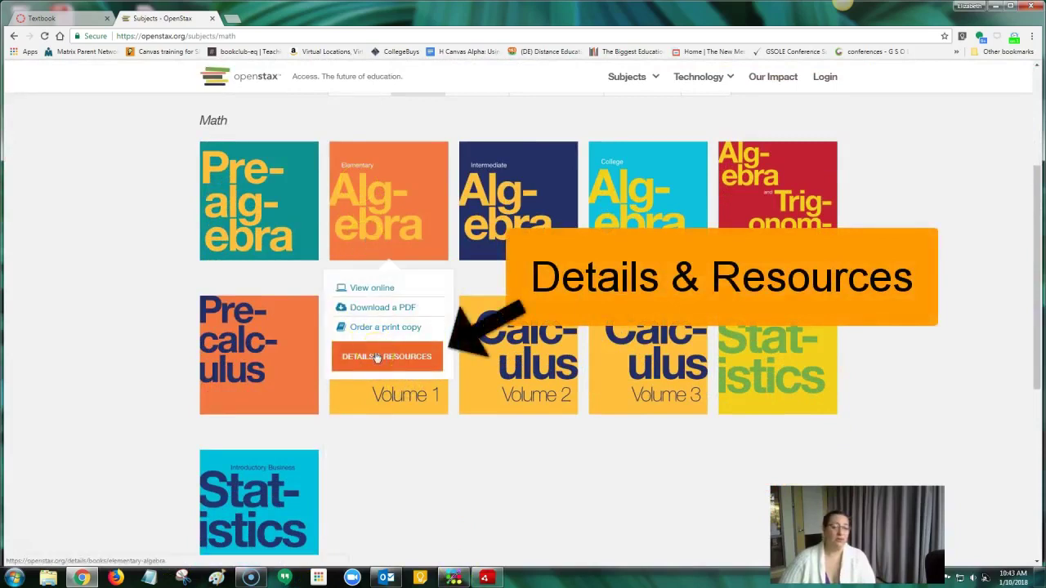
pyautogui.moveTo(759, 422)
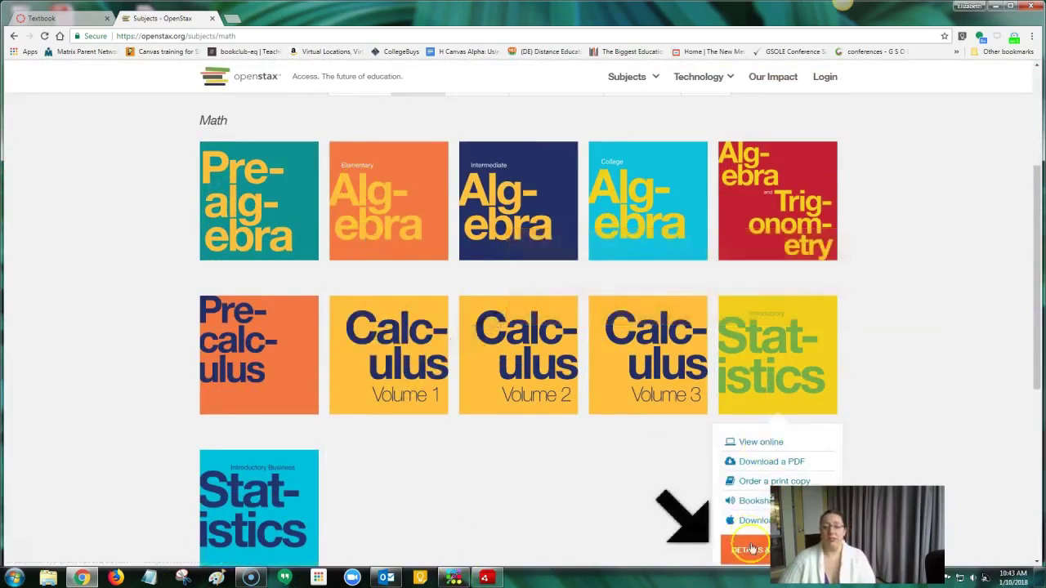
pyautogui.click(753, 555)
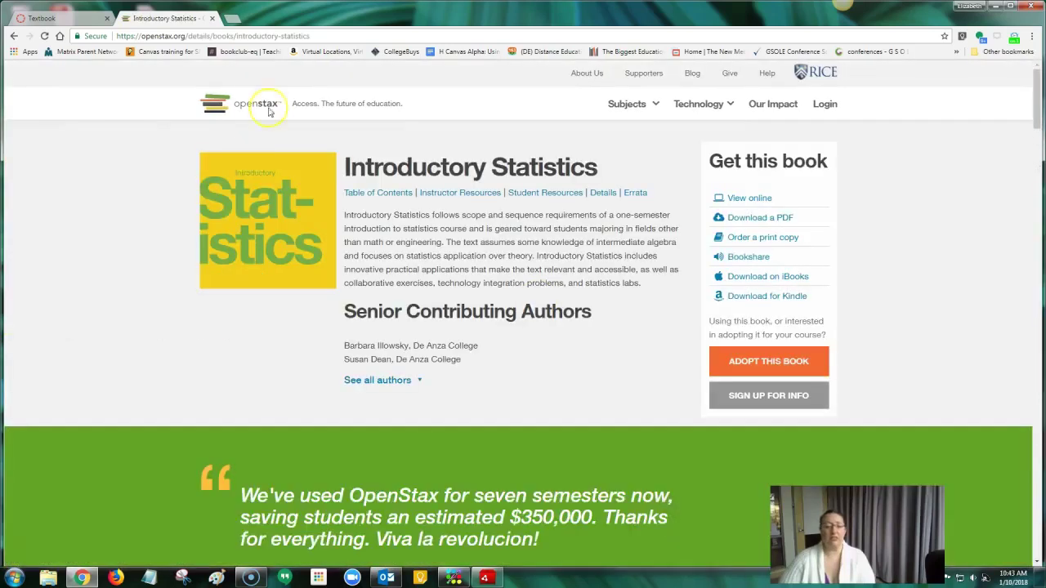
# Step: Scroll to the Instructor Resources section with the solutions manual, PowerPoint slides and iBooks comp copy
pyautogui.scroll(-9, 452, 313)
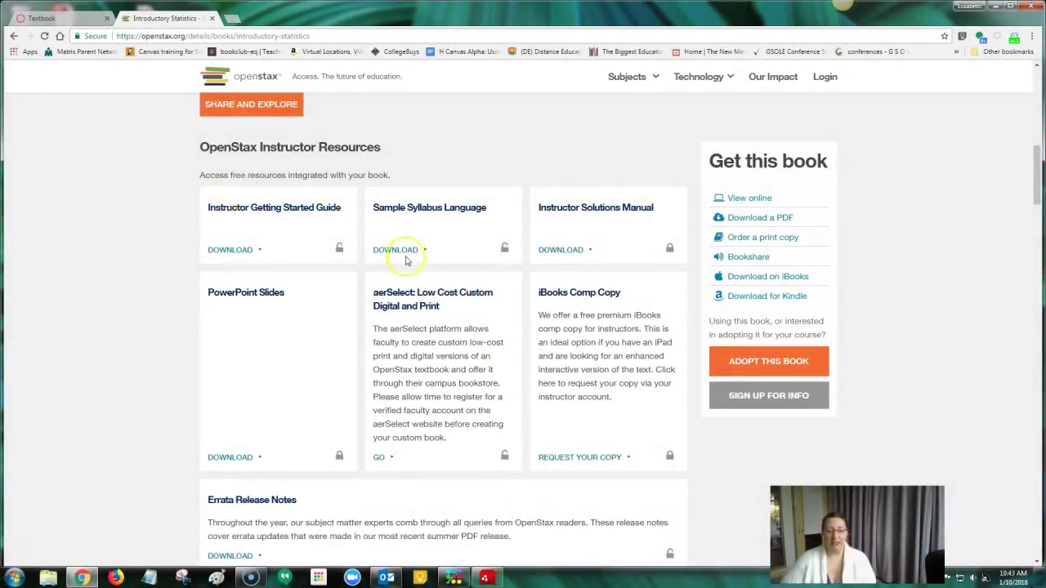
pyautogui.scroll(-1, 439, 353)
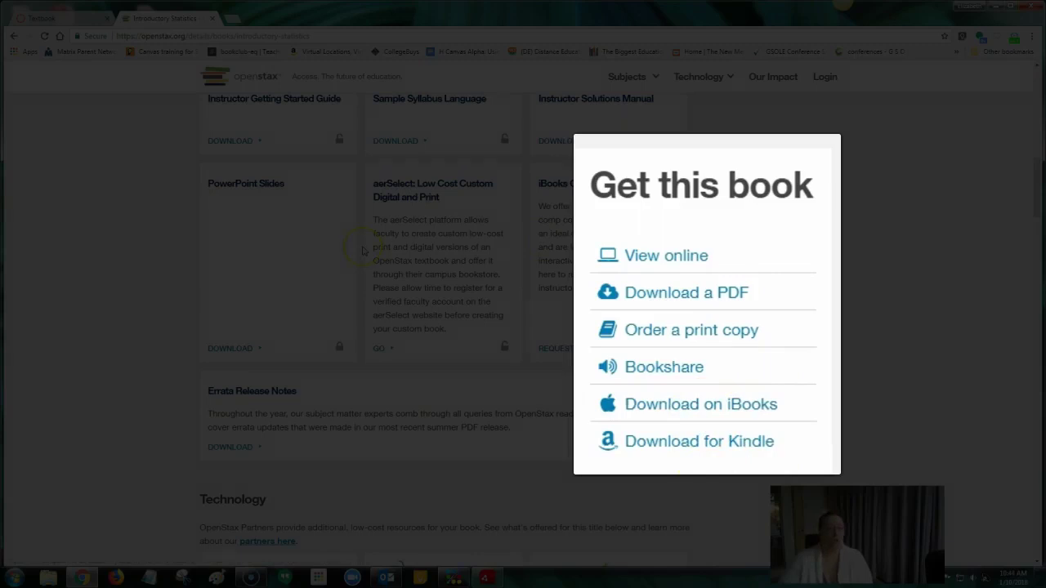
# Step: Scroll through the Technology partners and Student Resources, then back up to the WebAssign card
pyautogui.scroll(-2, 365, 252)
pyautogui.scroll(-3, 366, 251)
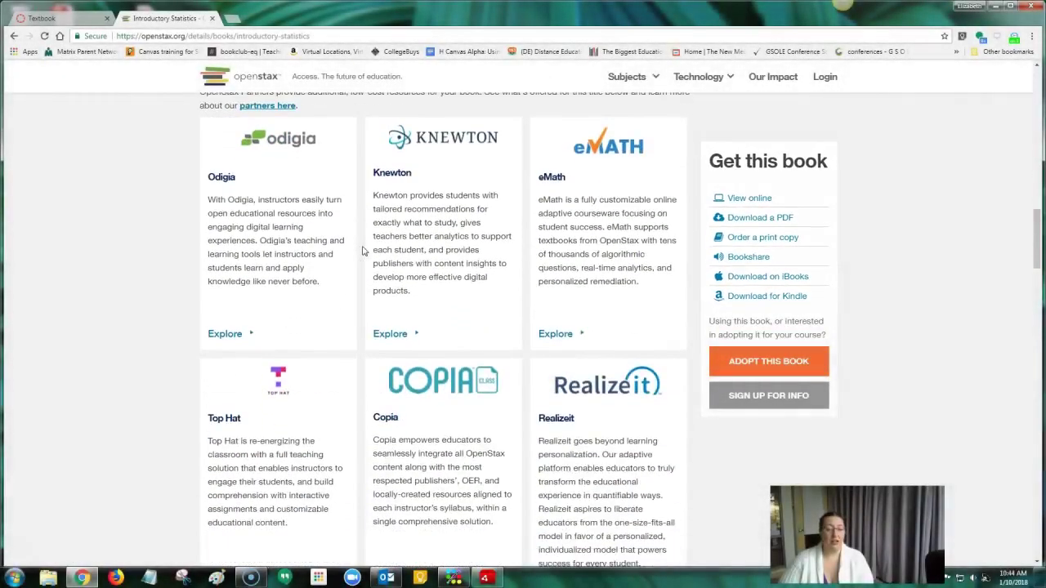
pyautogui.scroll(-1, 365, 251)
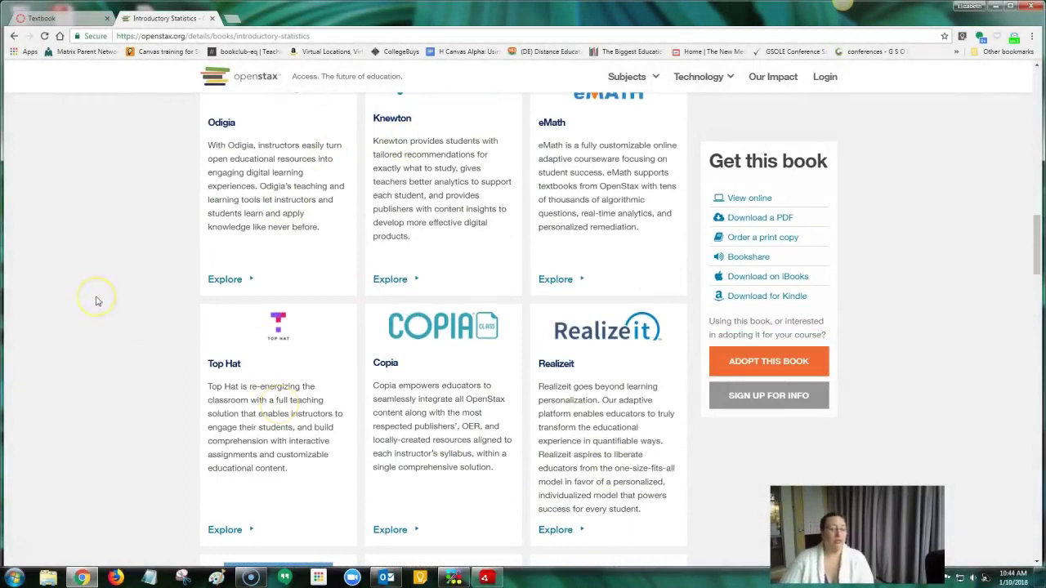
pyautogui.scroll(-3, 95, 302)
pyautogui.scroll(-2, 96, 301)
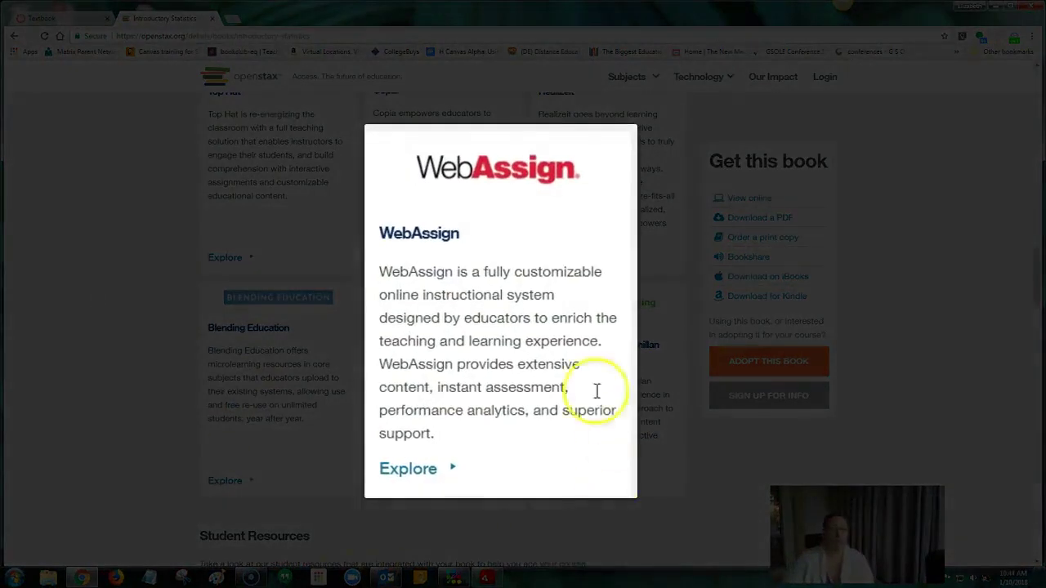
pyautogui.scroll(-3, 434, 355)
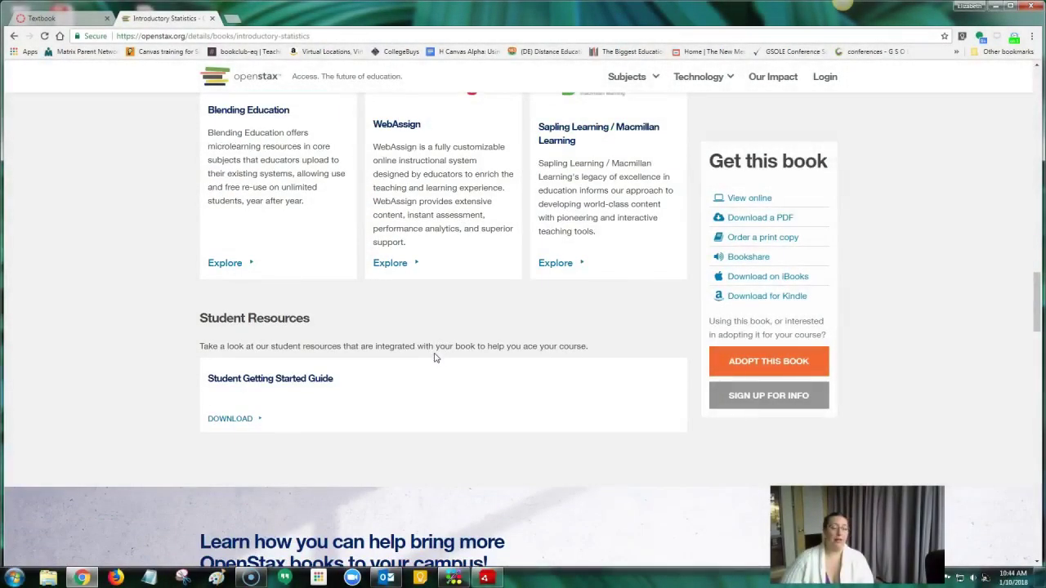
pyautogui.scroll(-2, 434, 357)
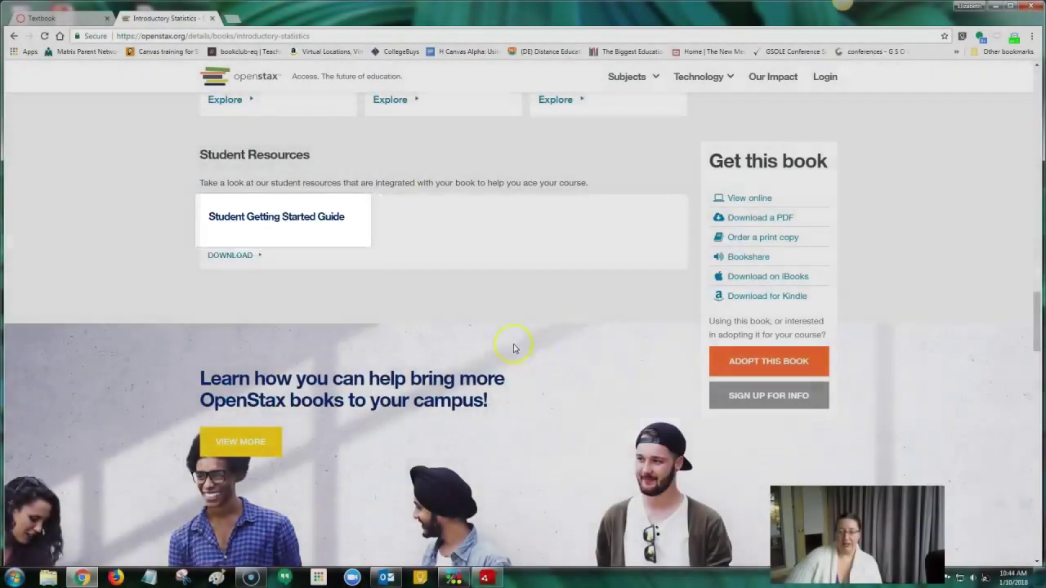
pyautogui.scroll(3, 513, 348)
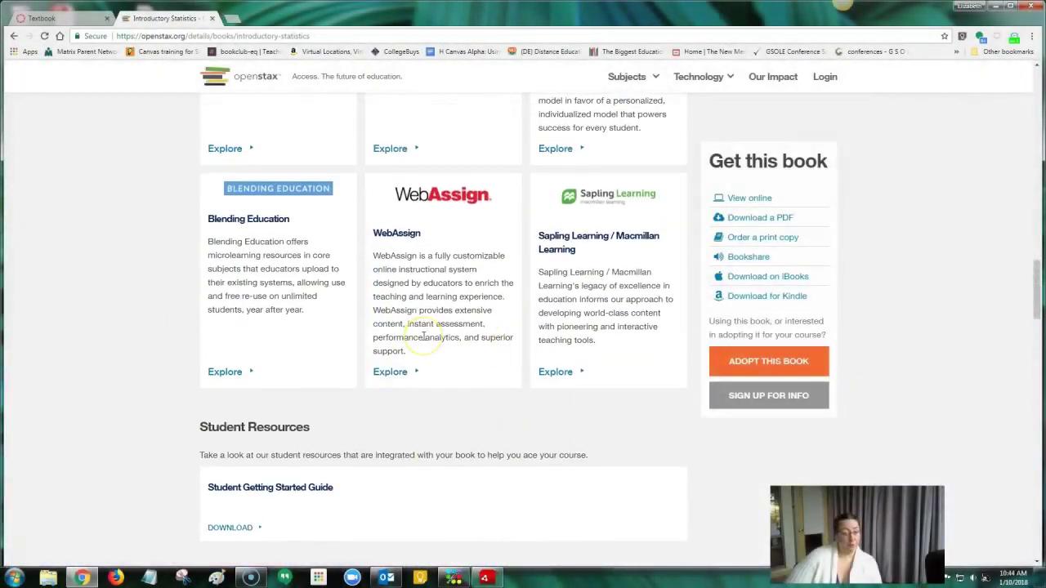
pyautogui.scroll(1, 424, 336)
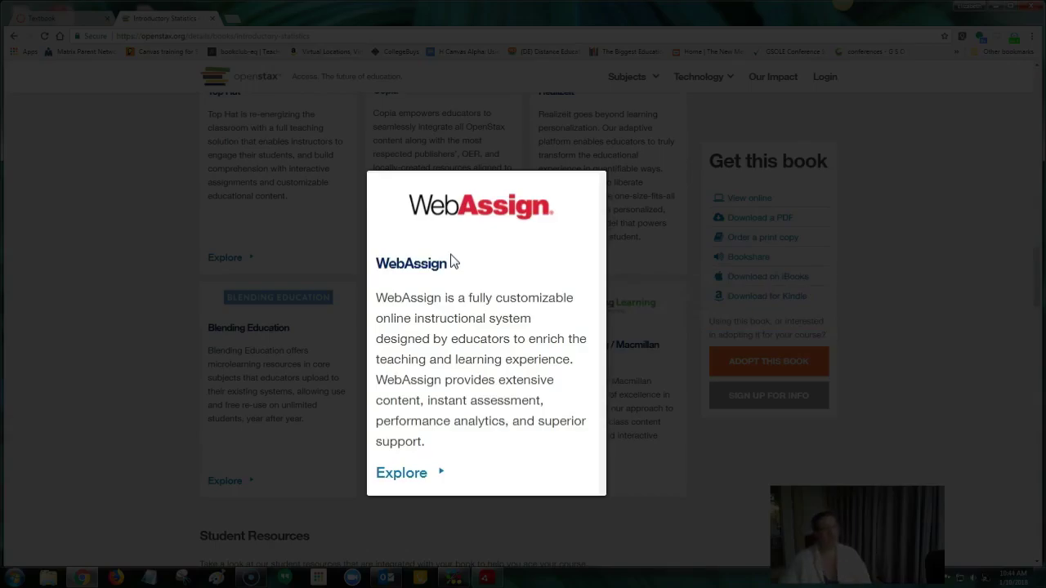
# Step: Close the WebAssign card and highlight the OpenStax Tutor Beta title on the Biology book page
pyautogui.click(581, 343)
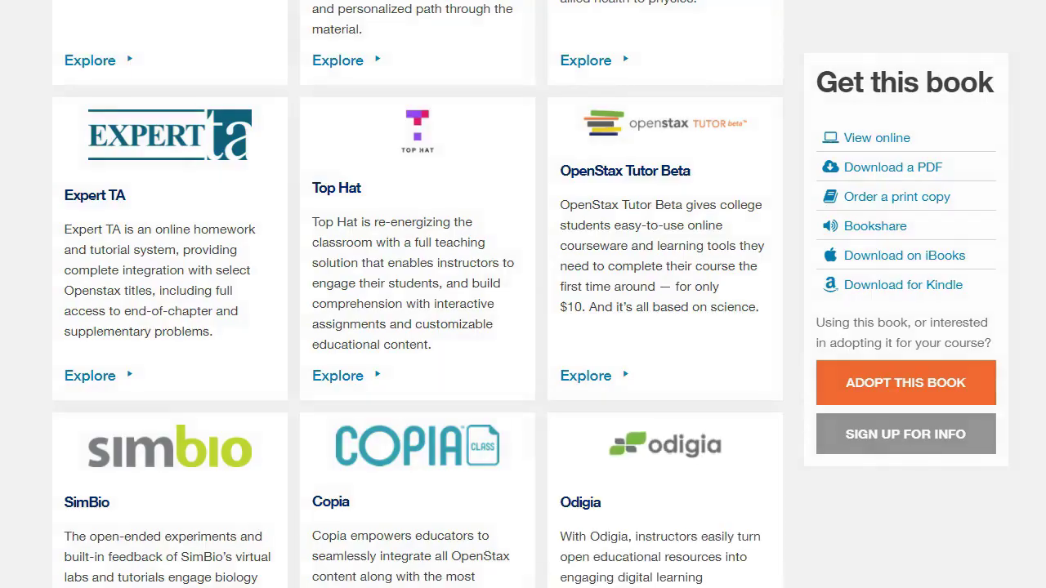
pyautogui.click(675, 190)
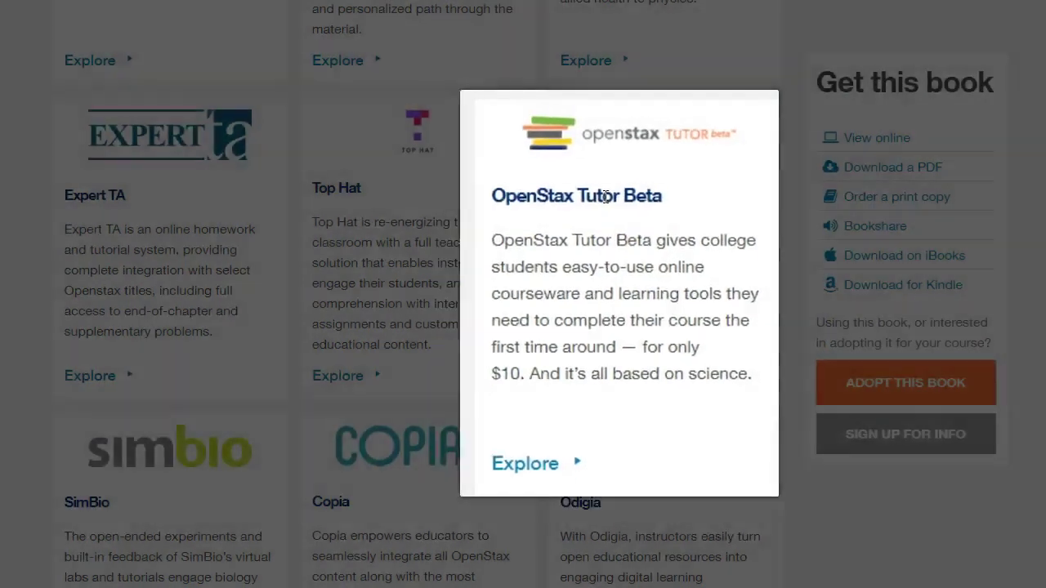
pyautogui.moveTo(373, 176); pyautogui.dragTo(466, 177)
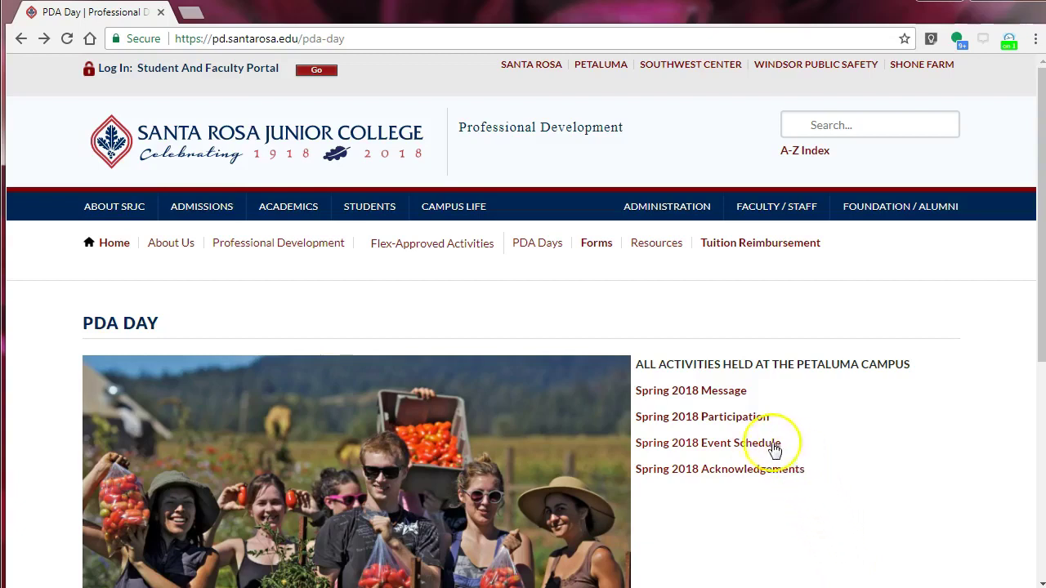
# Step: Open the Spring 2018 Event Schedule on the SRJC PDA Day page
pyautogui.click(739, 446)
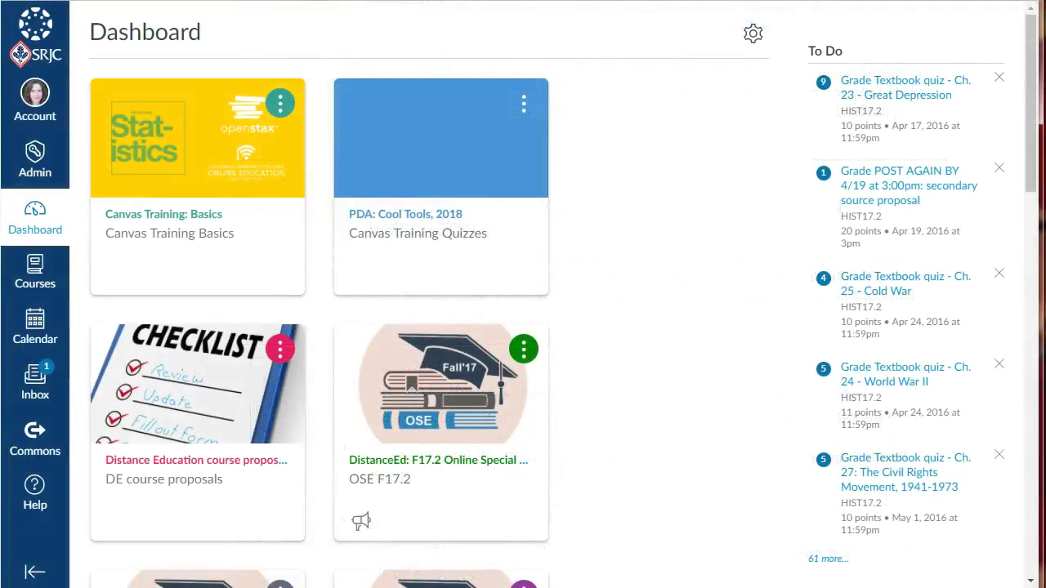
# Step: Find DistanceEd: Teaching Tips Video Series under All Courses and scroll its Modules to Chapter 1
pyautogui.click(38, 268)
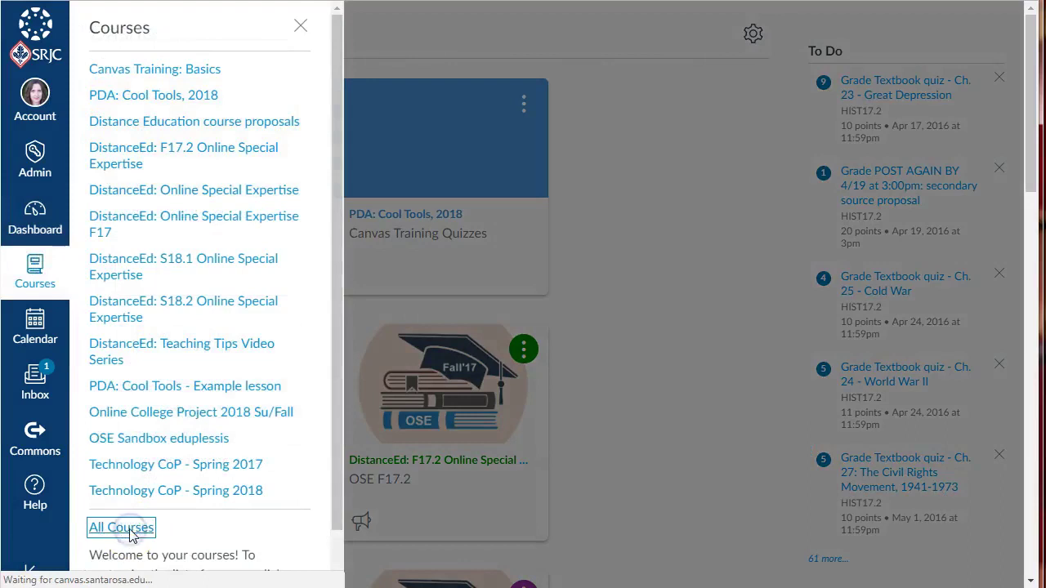
pyautogui.click(150, 527)
pyautogui.click(899, 114)
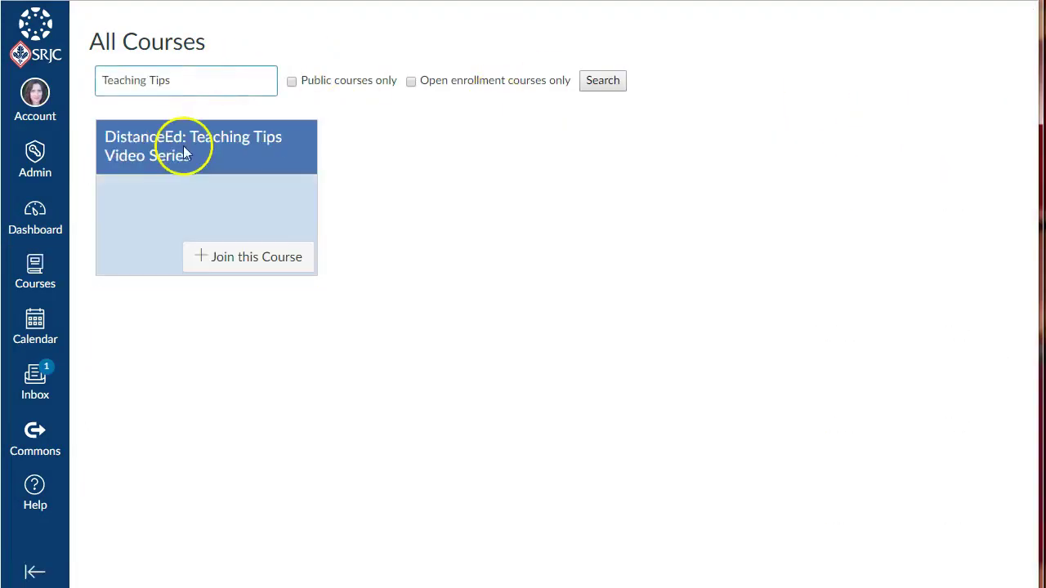
pyautogui.click(183, 148)
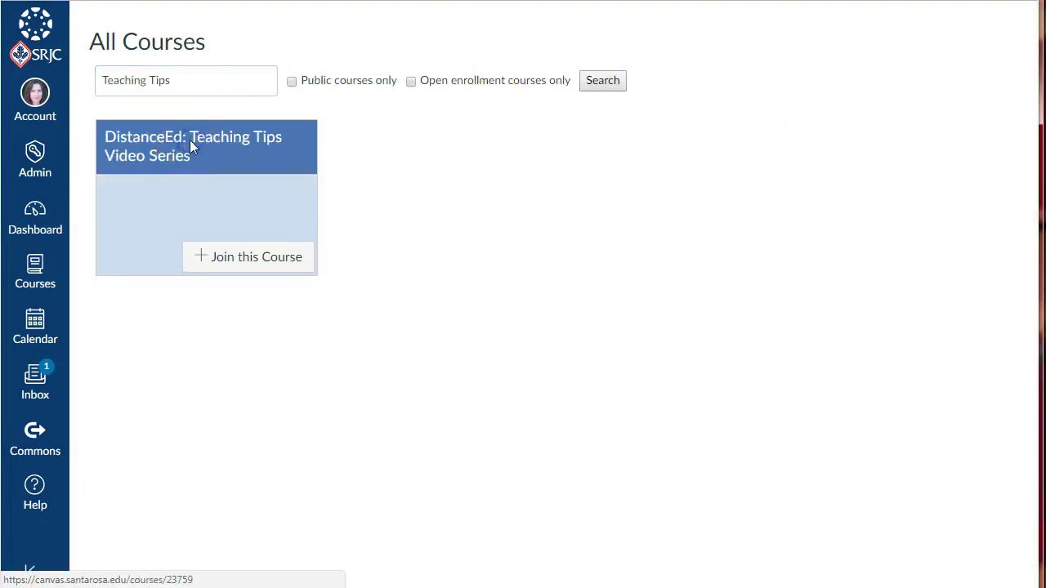
pyautogui.click(122, 115)
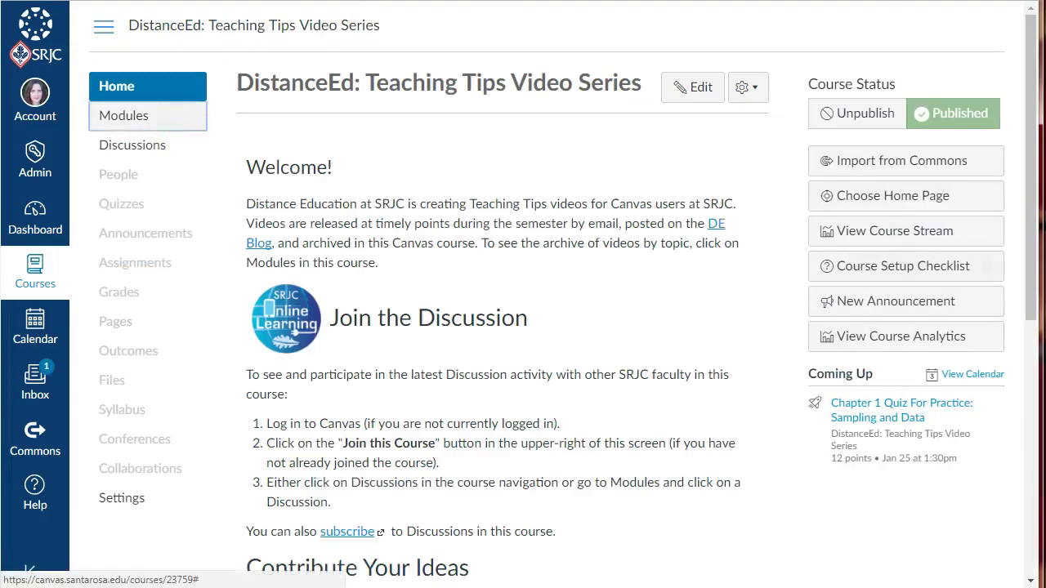
pyautogui.scroll(-15, 621, 327)
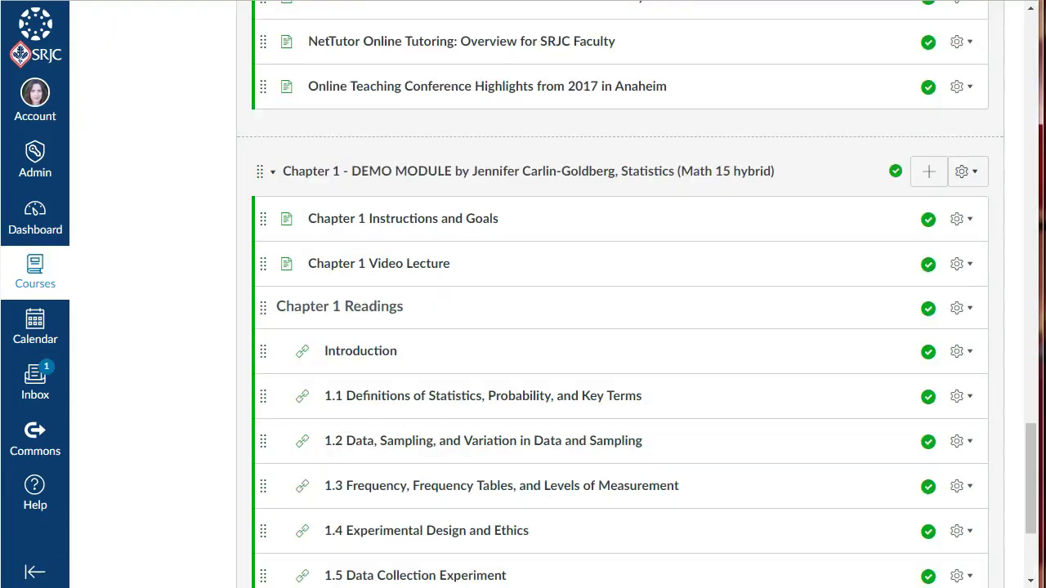